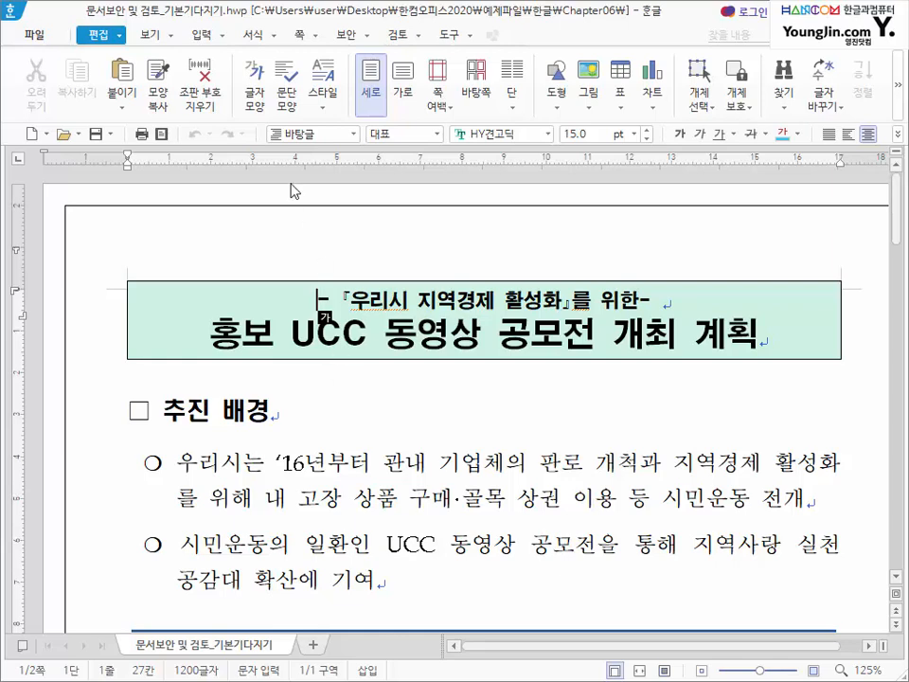
- Save the contest plan as a 배포용 distribution document with a write password, keeping printing and copying restricted
click(346, 36)
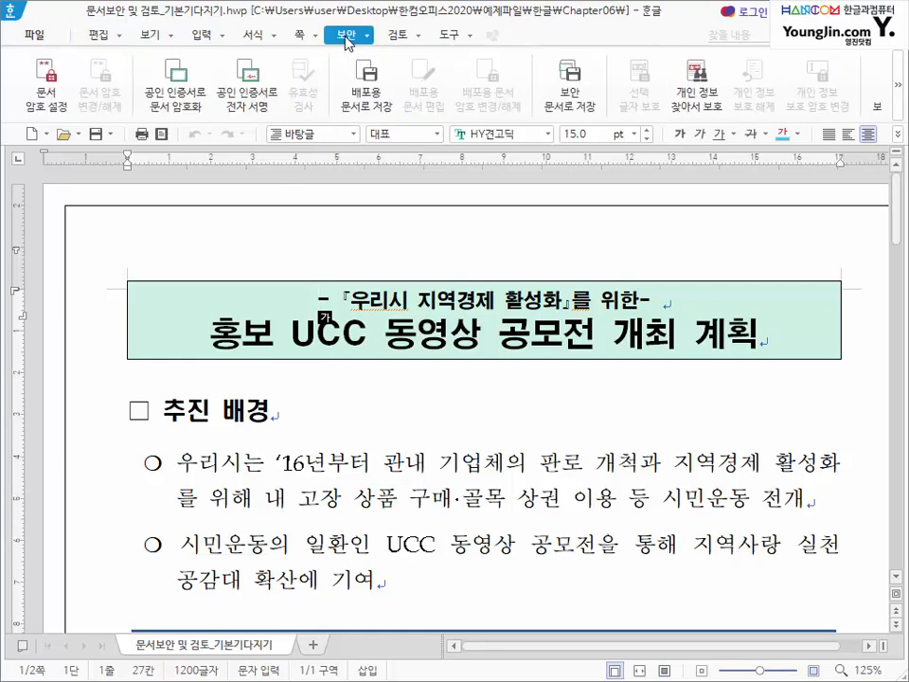
click(376, 107)
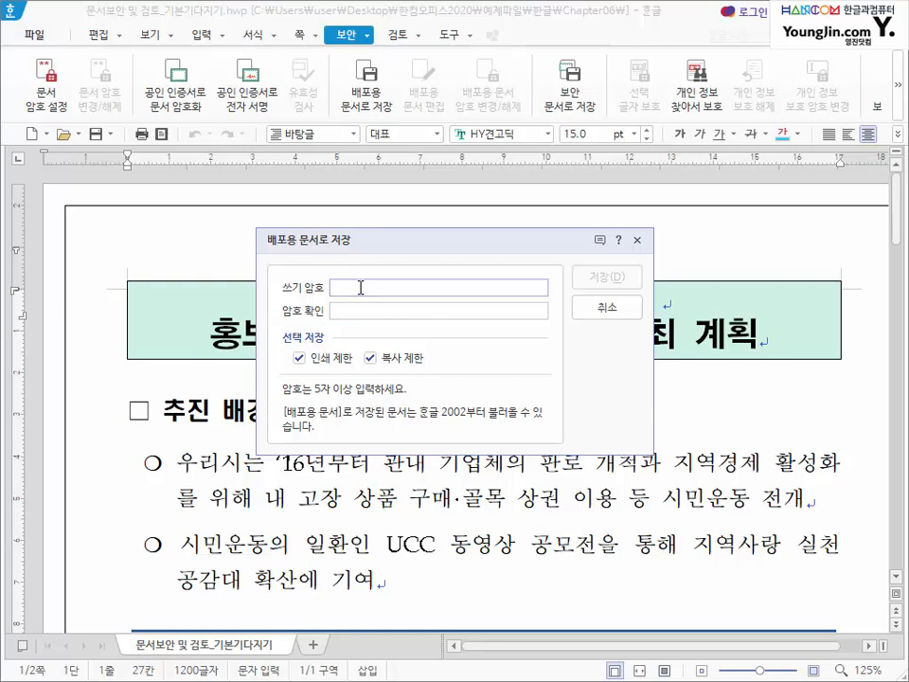
text(12345)
key(Tab)
text(12345)
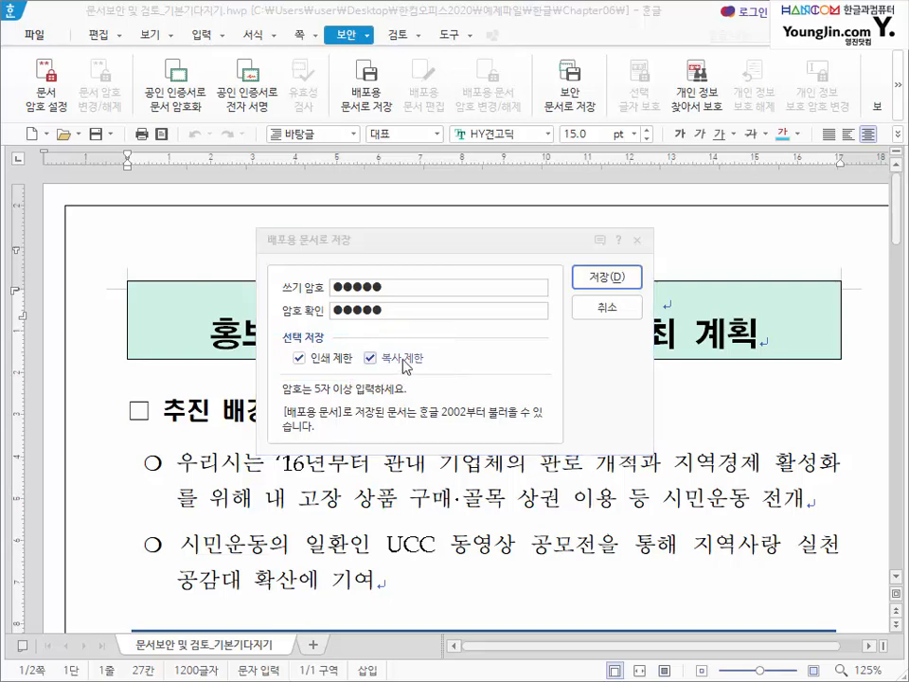
click(615, 277)
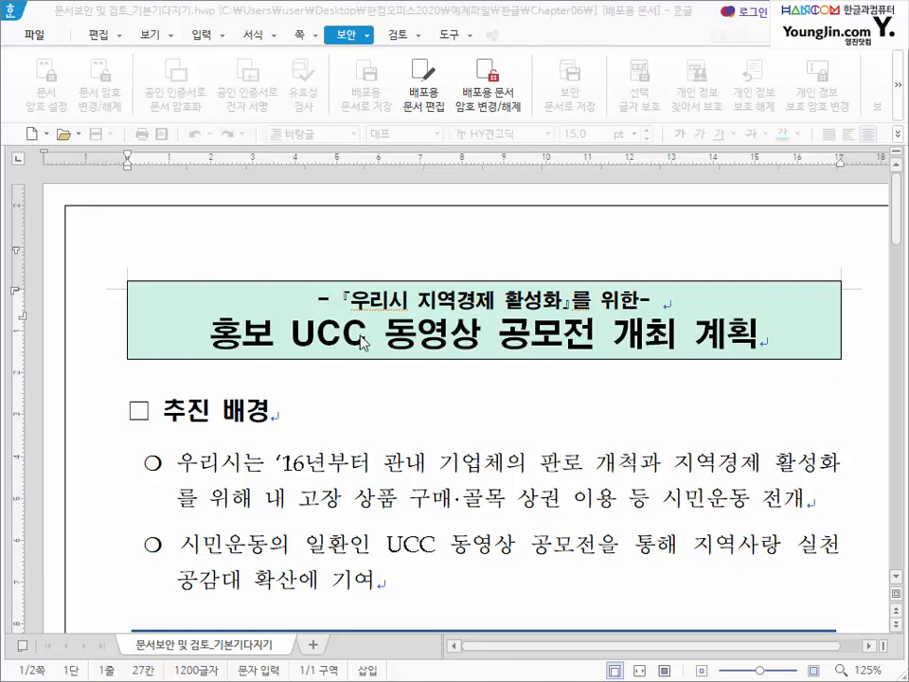
- Go through the 쪽, 서식, 입력, 보기 and 검토 tabs to confirm their tools are greyed out
click(218, 305)
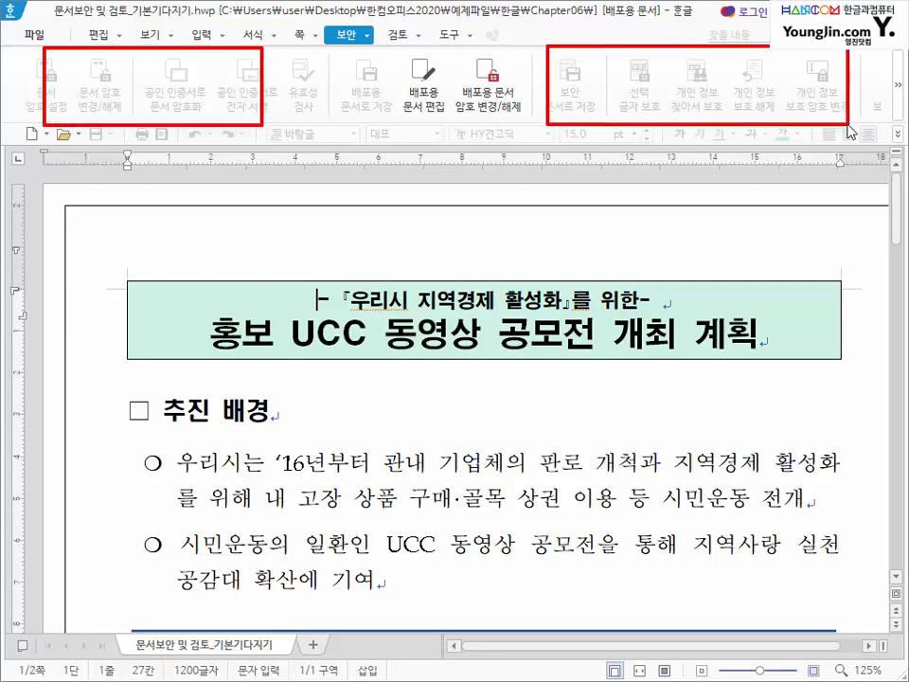
click(288, 34)
click(244, 35)
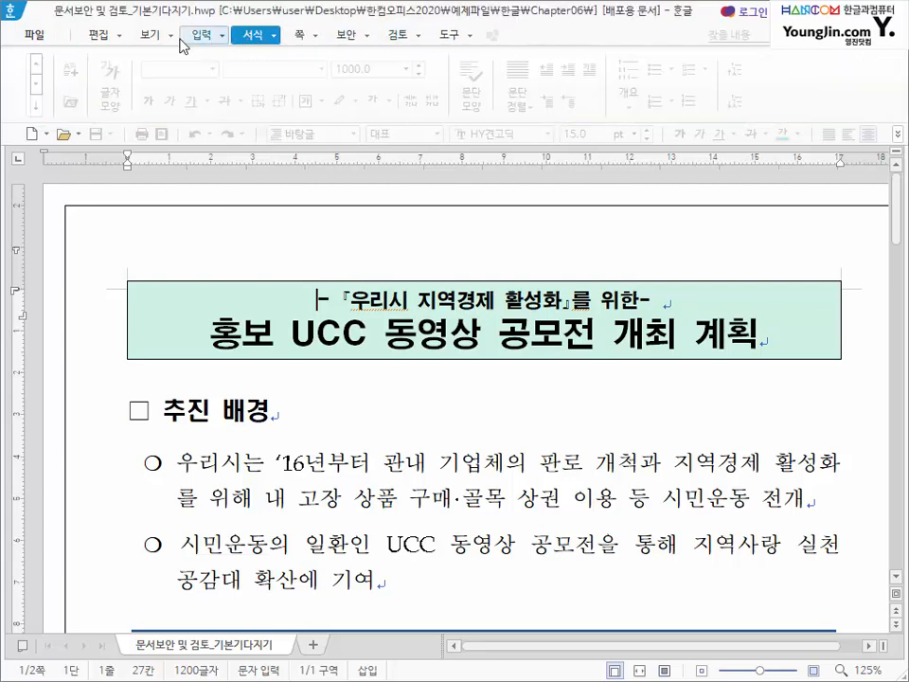
click(184, 37)
click(144, 36)
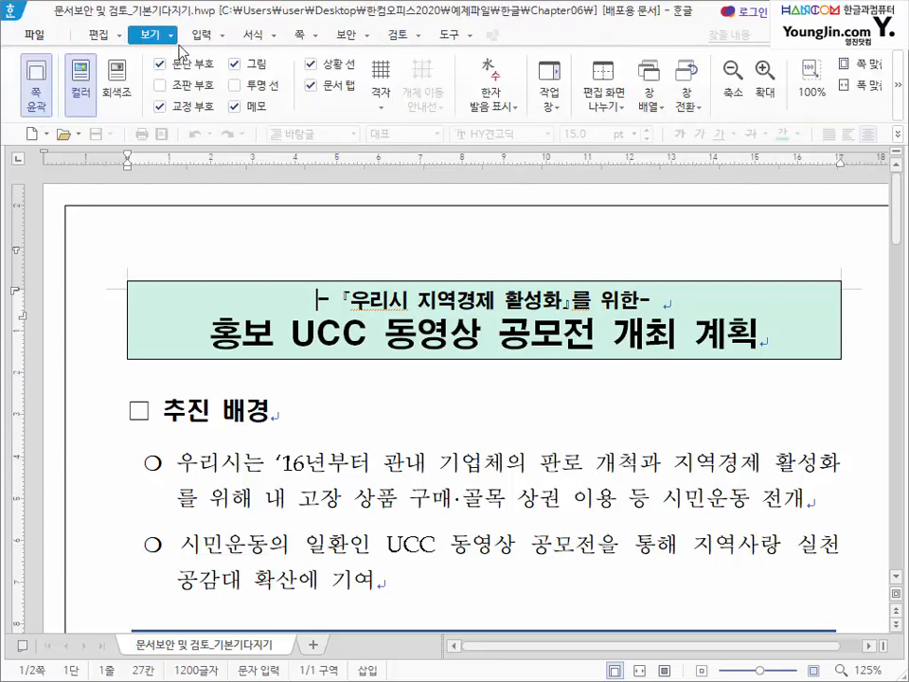
click(387, 40)
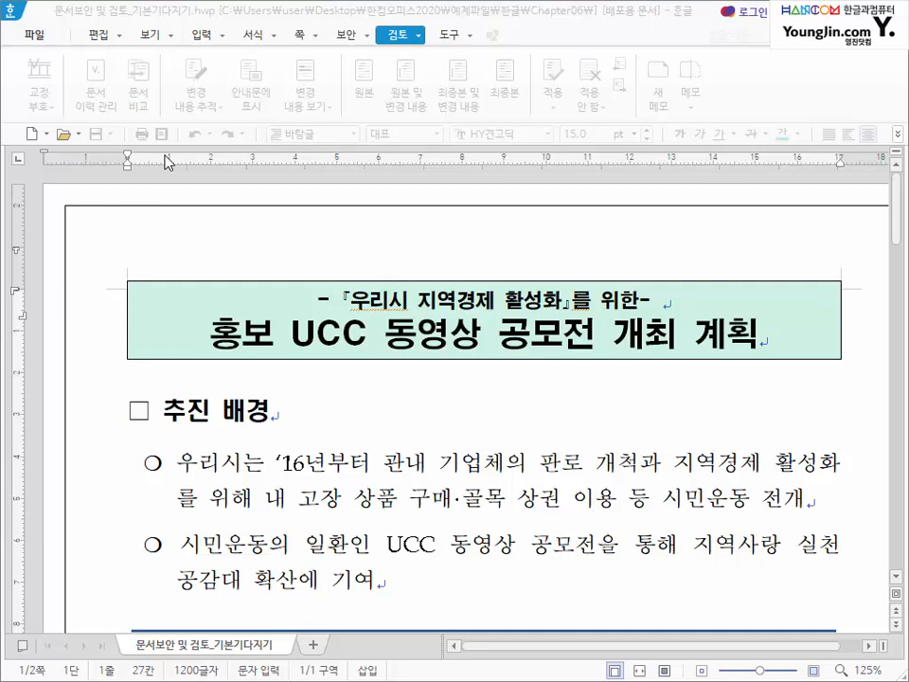
- Remove the distribution password via 배포용 문서 암호 변경/해제 and confirm the 서식 tools are enabled again
click(347, 36)
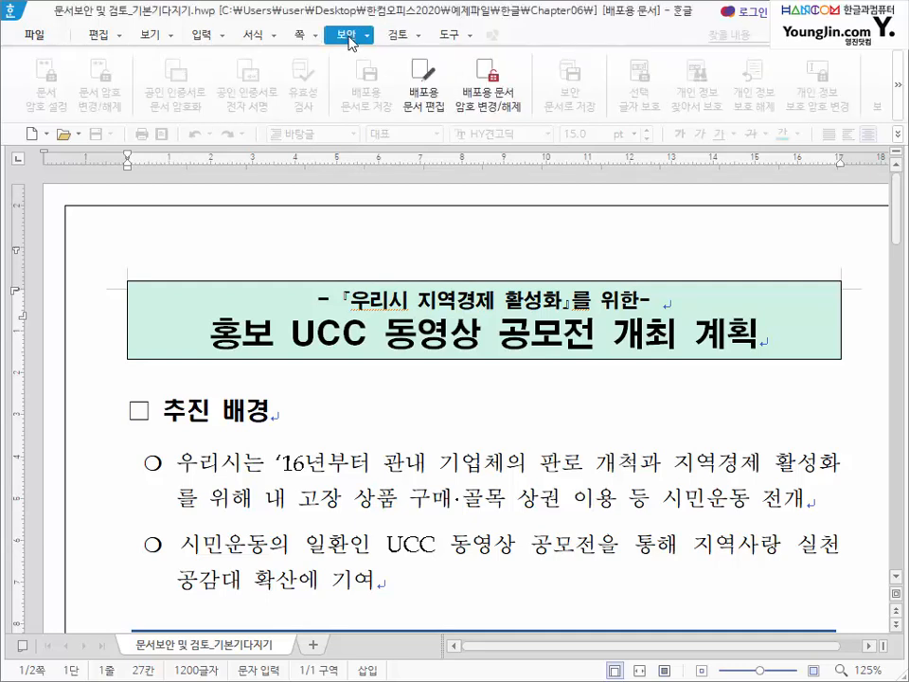
click(425, 93)
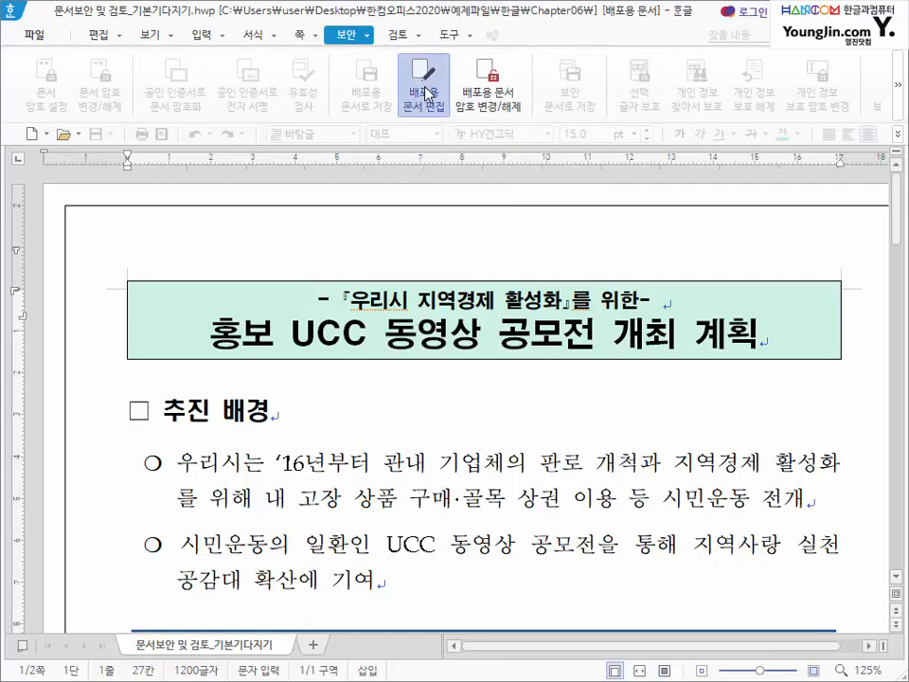
click(499, 104)
click(379, 297)
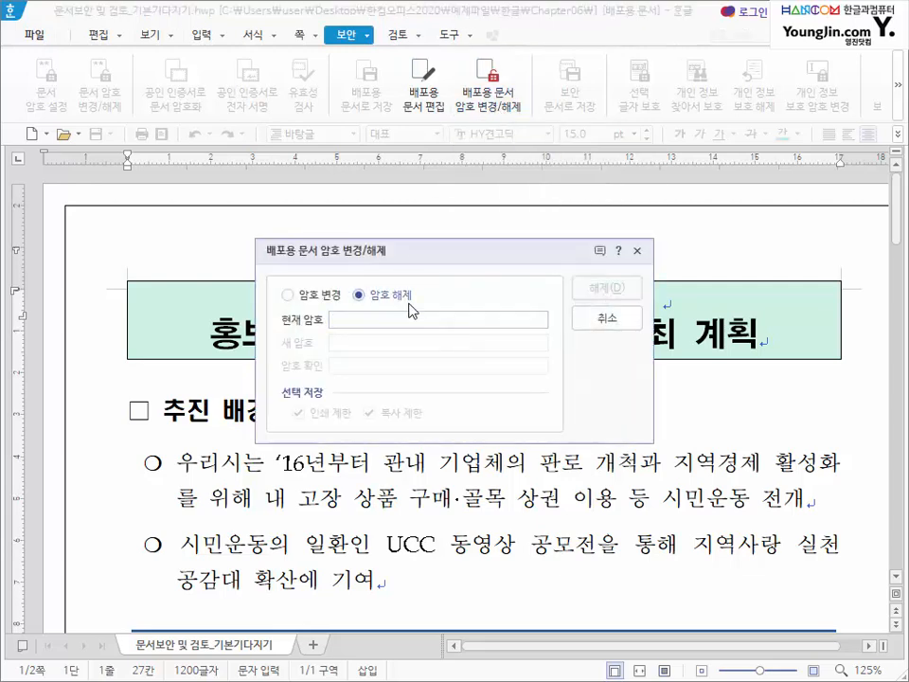
text(12345)
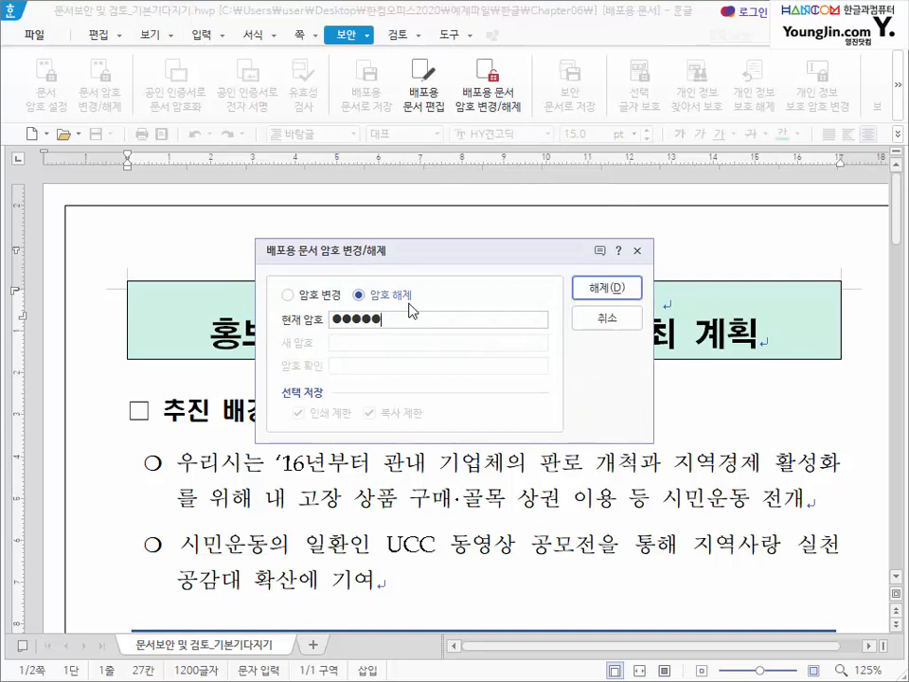
click(606, 287)
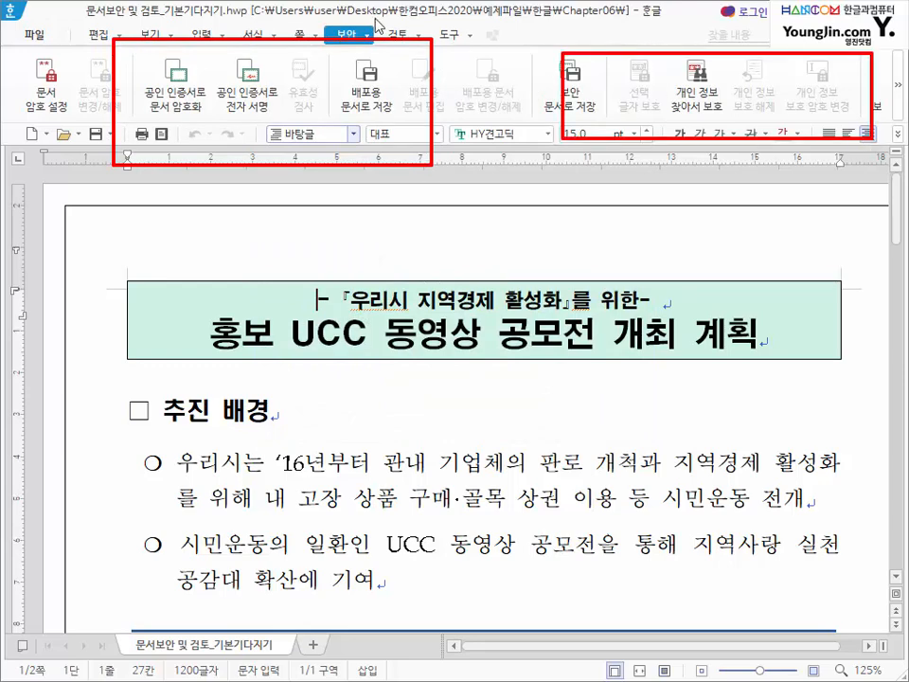
click(252, 38)
- Confirm the 입력 tools work again and scroll down to the 위원 명단 table
click(192, 39)
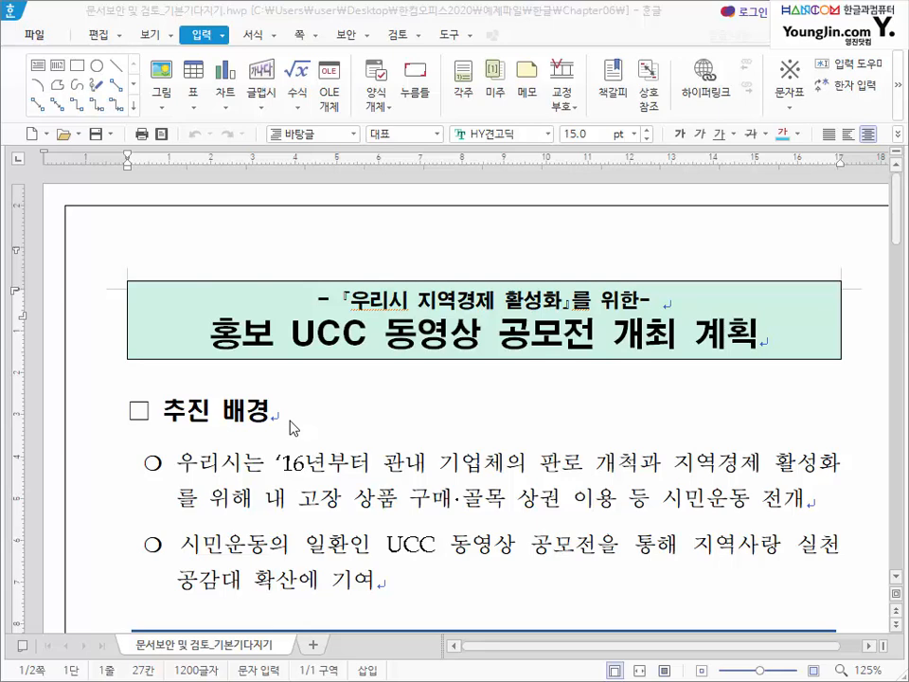
scroll(277, 438, down, 10)
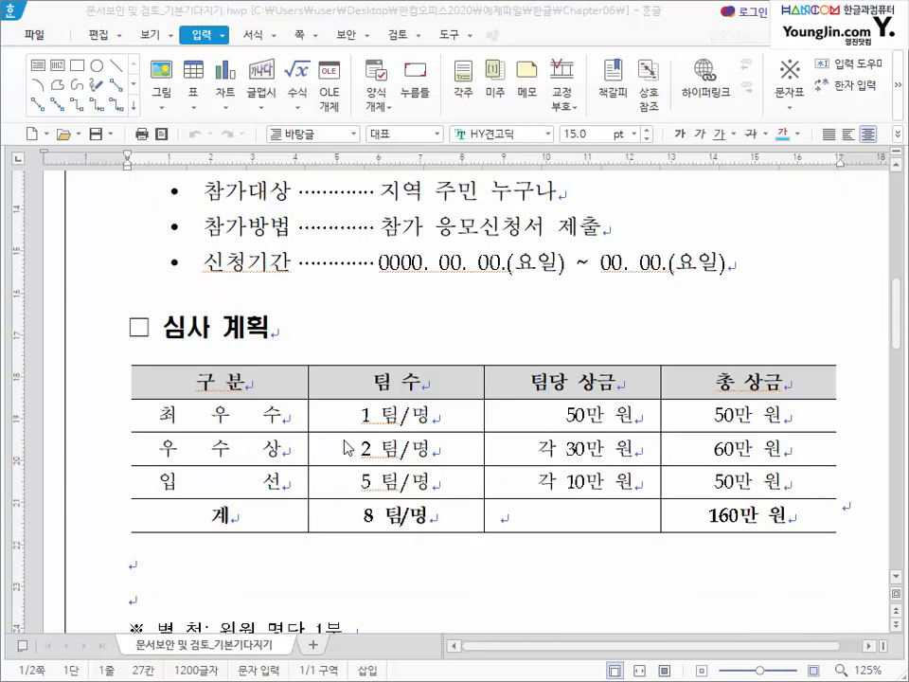
scroll(253, 440, down, 10)
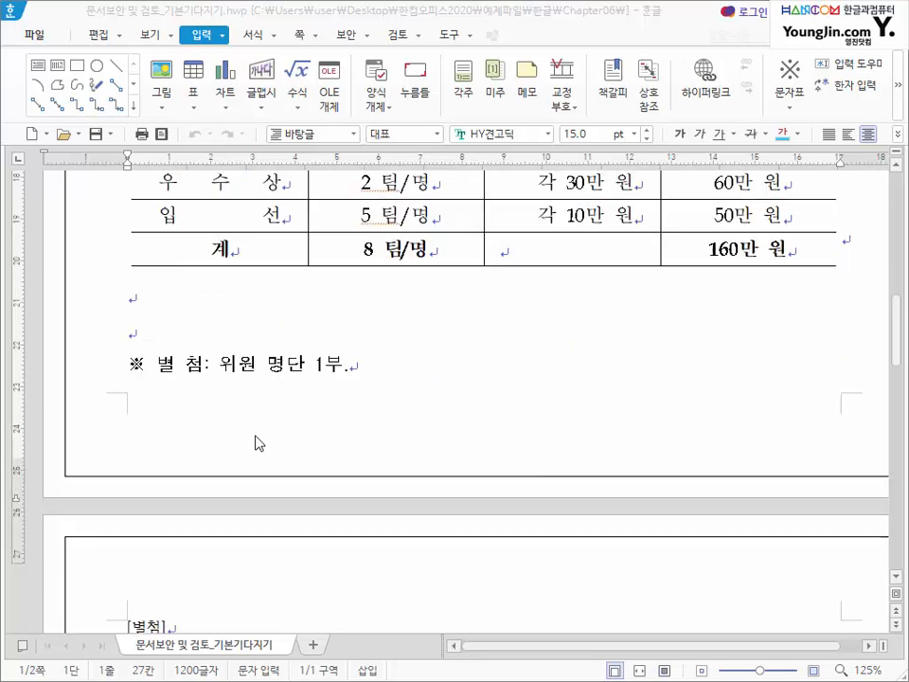
- Test editing by typing *** over the end of a 연락처 number, then undo the change
drag(279, 341, 463, 515)
click(536, 332)
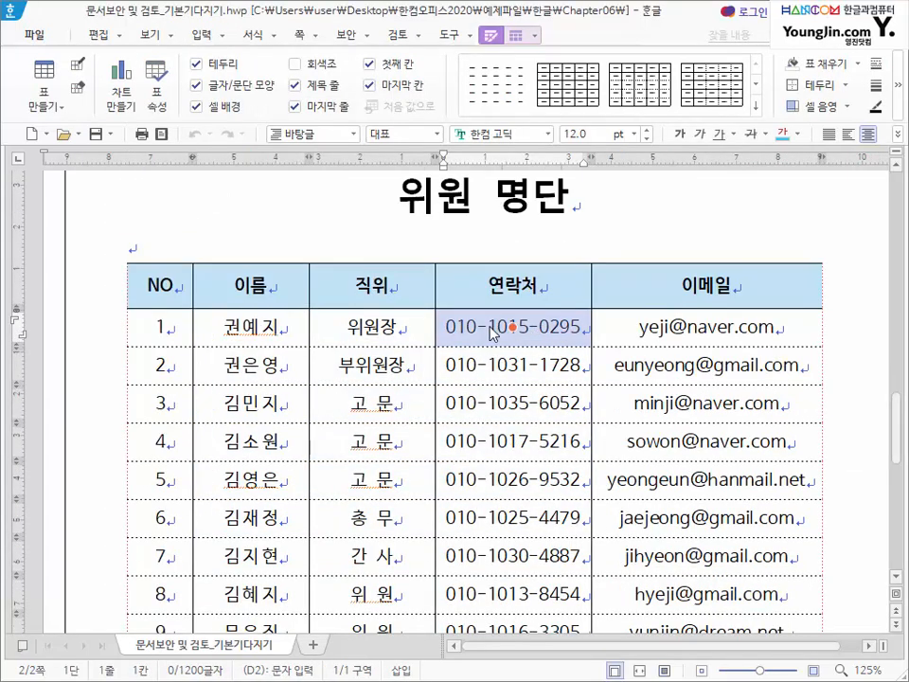
drag(529, 328, 584, 328)
click(585, 328)
text(***)
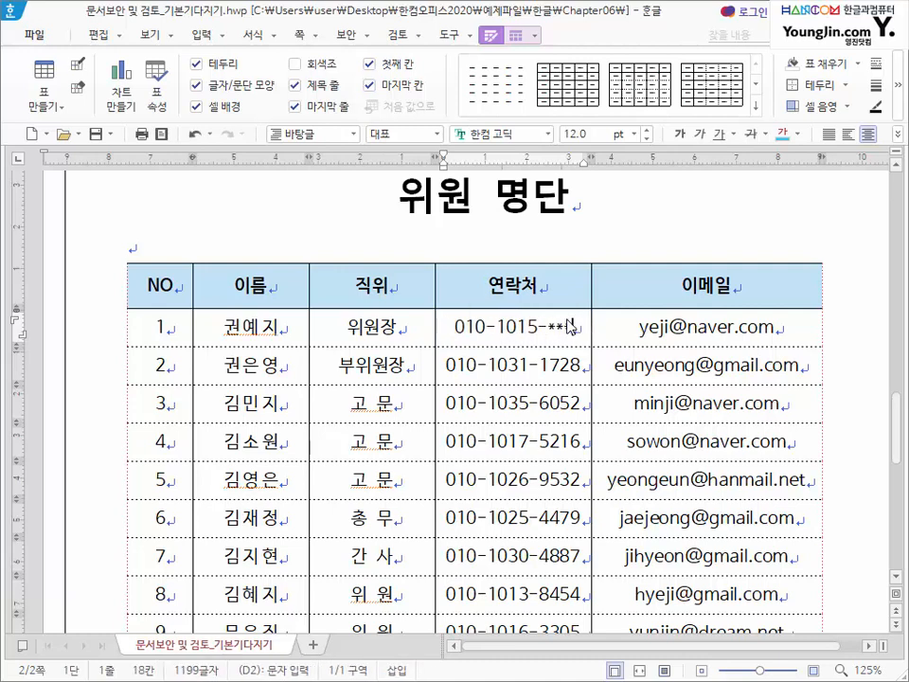
key(ctrl+z)
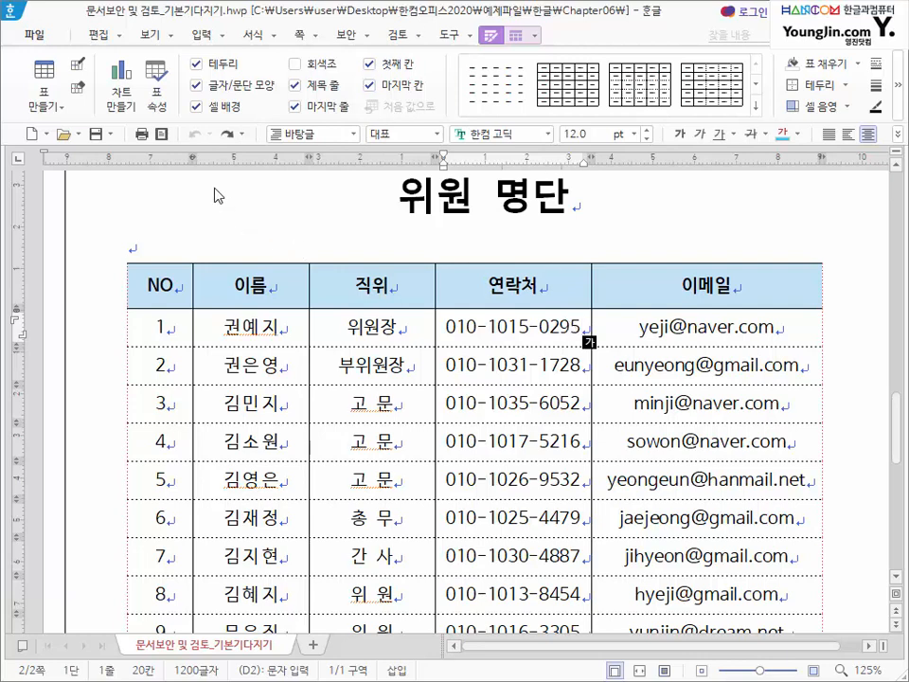
click(37, 38)
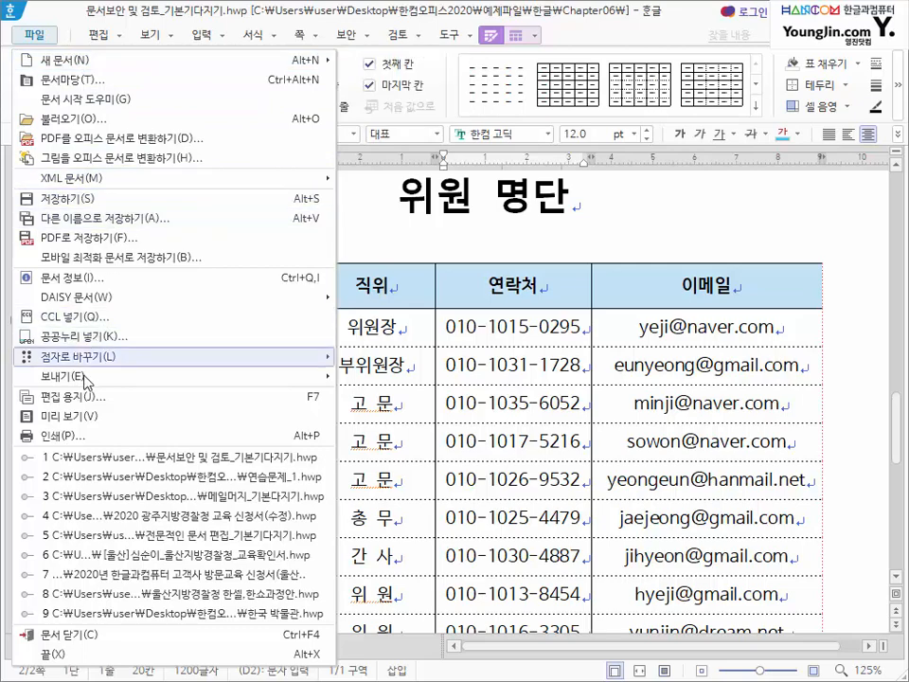
- View the 문서 암호 option under 도구 in 다른 이름으로 저장하기, then close the dialog unsaved
click(107, 221)
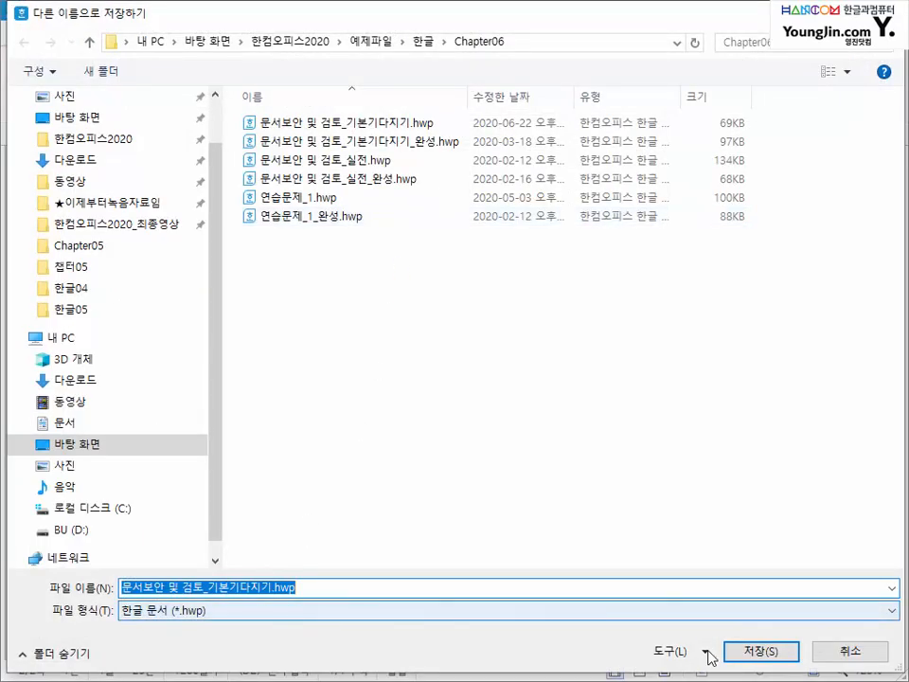
click(708, 653)
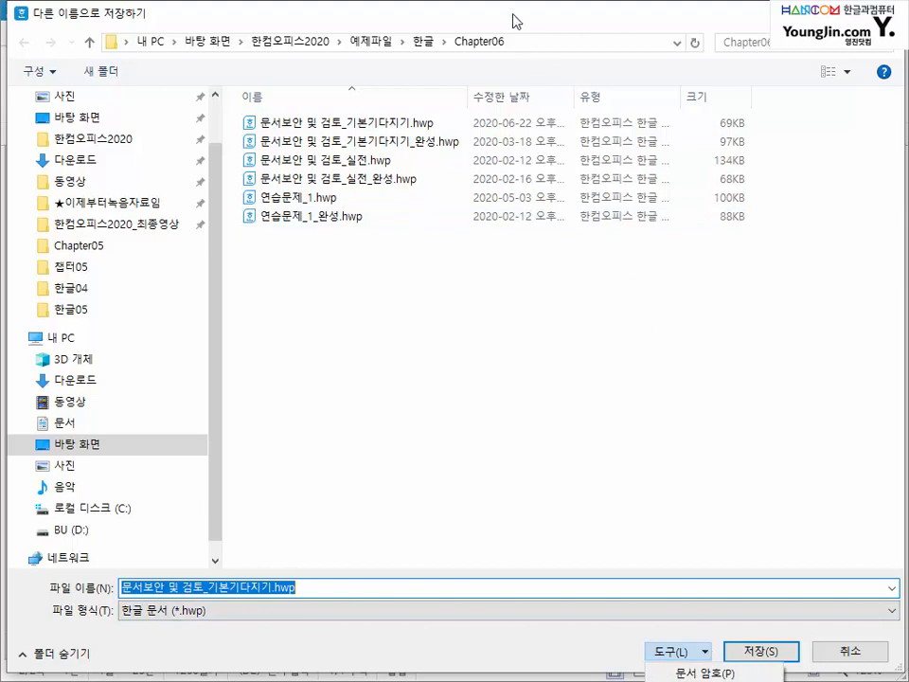
drag(505, 11, 499, 0)
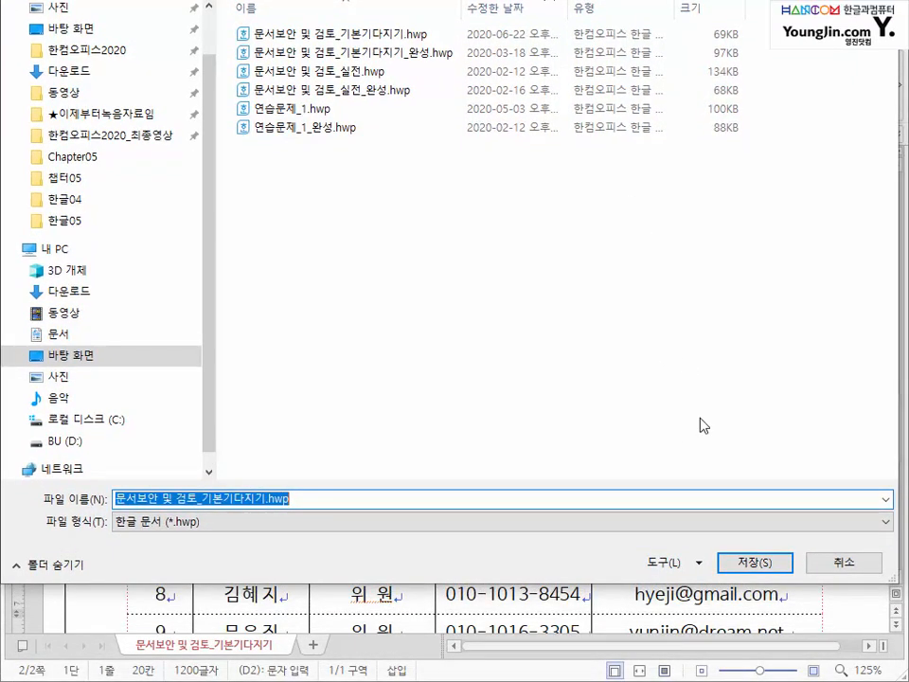
click(700, 564)
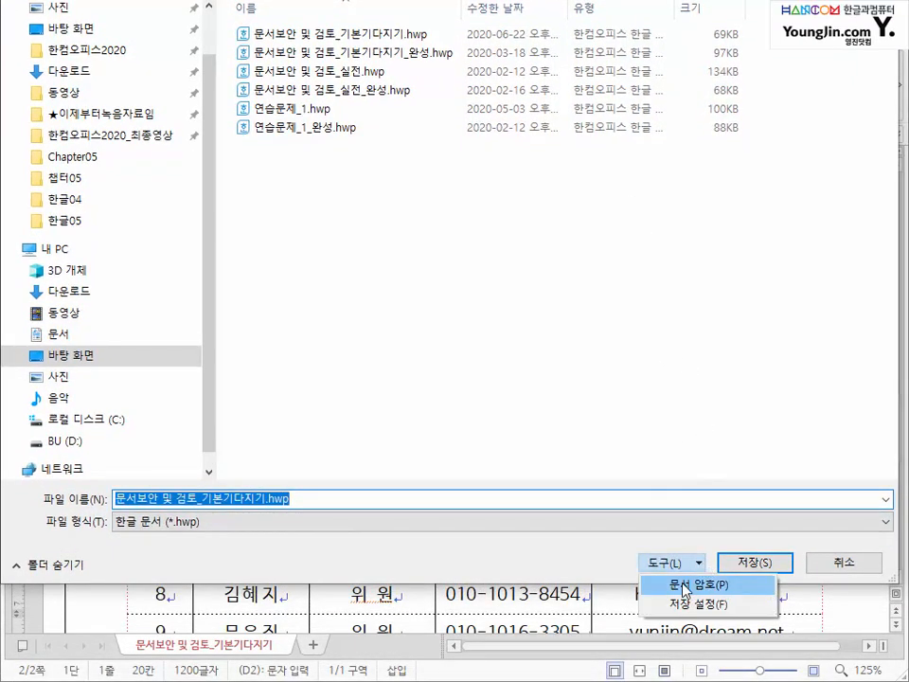
click(876, 0)
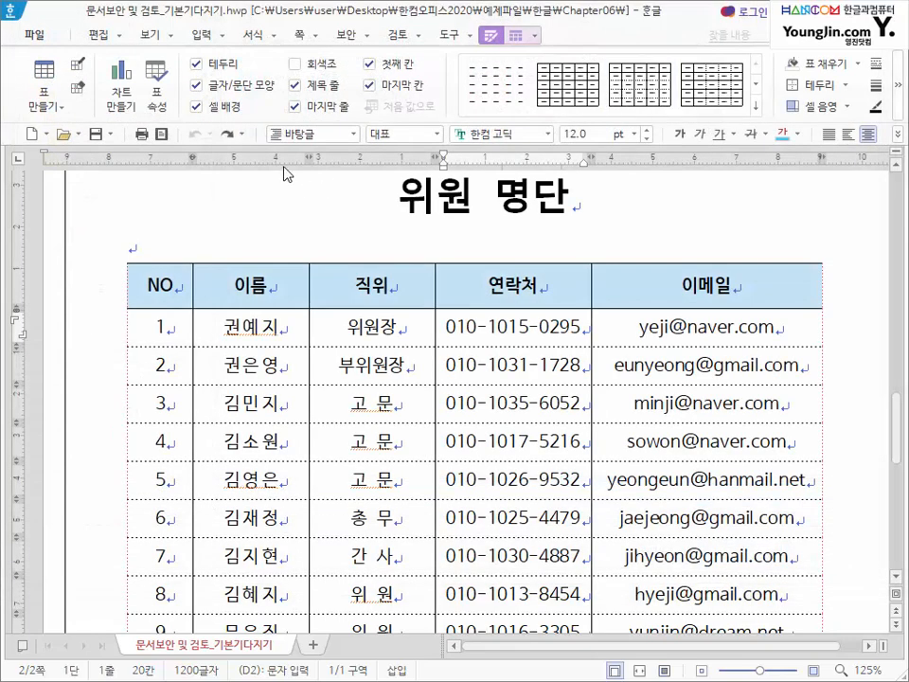
- Select parts of two 연락처 numbers, view the 도구 and 보안 tabs, then jump to the document start
click(447, 36)
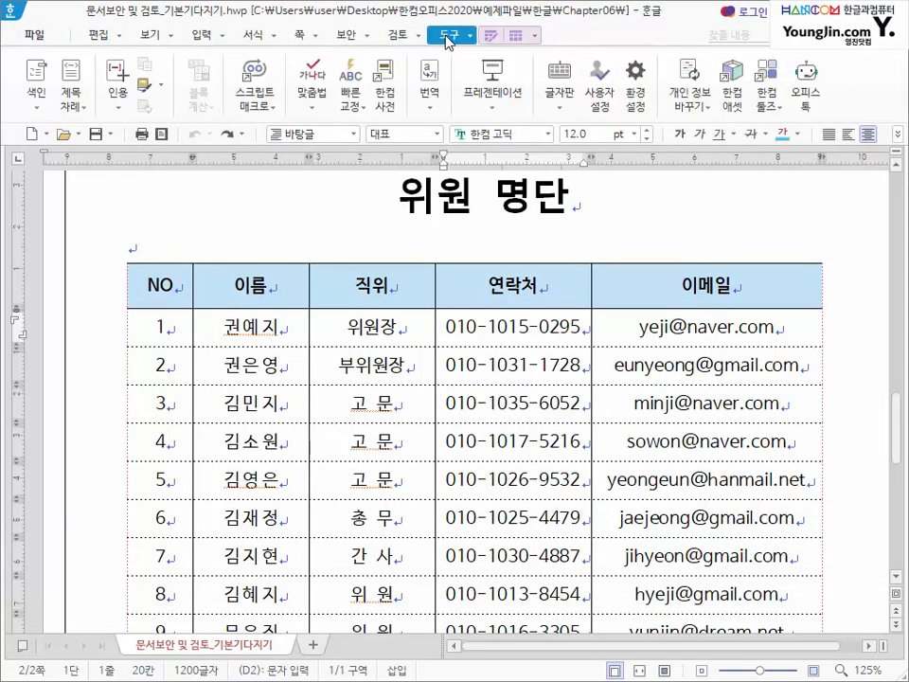
drag(456, 327, 550, 327)
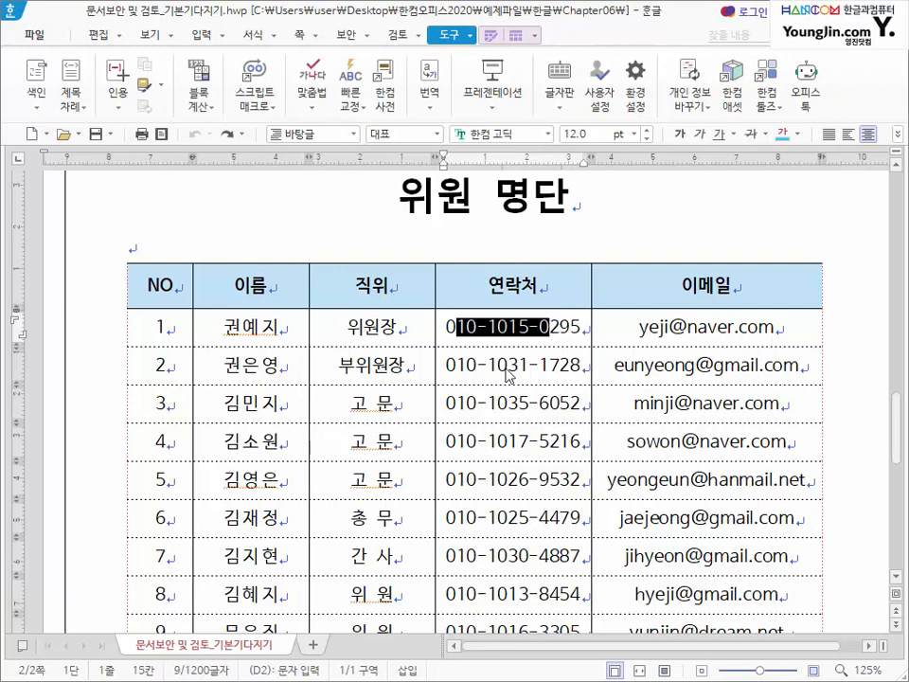
drag(506, 369, 559, 365)
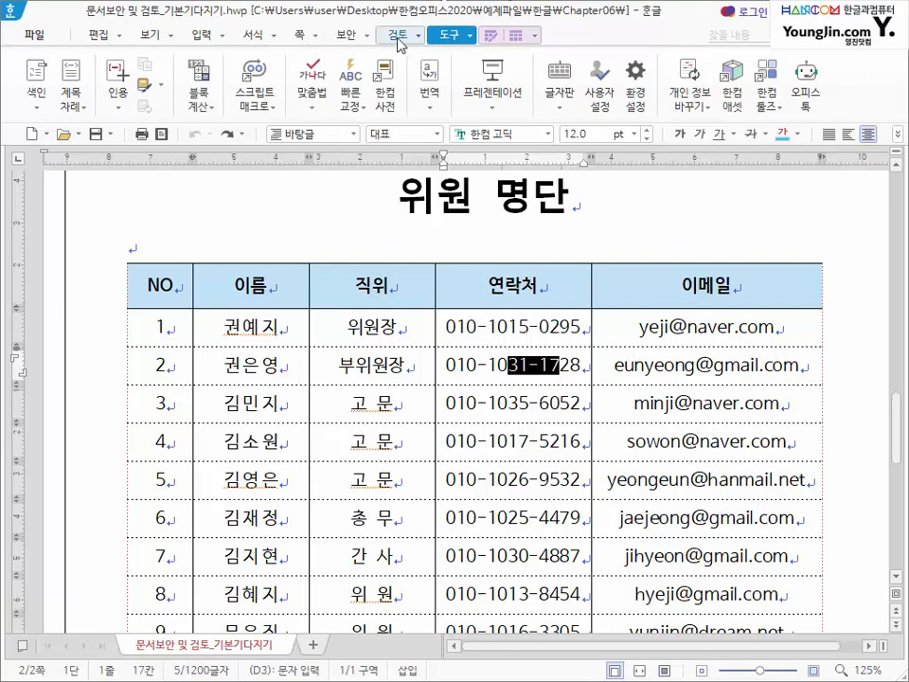
click(346, 37)
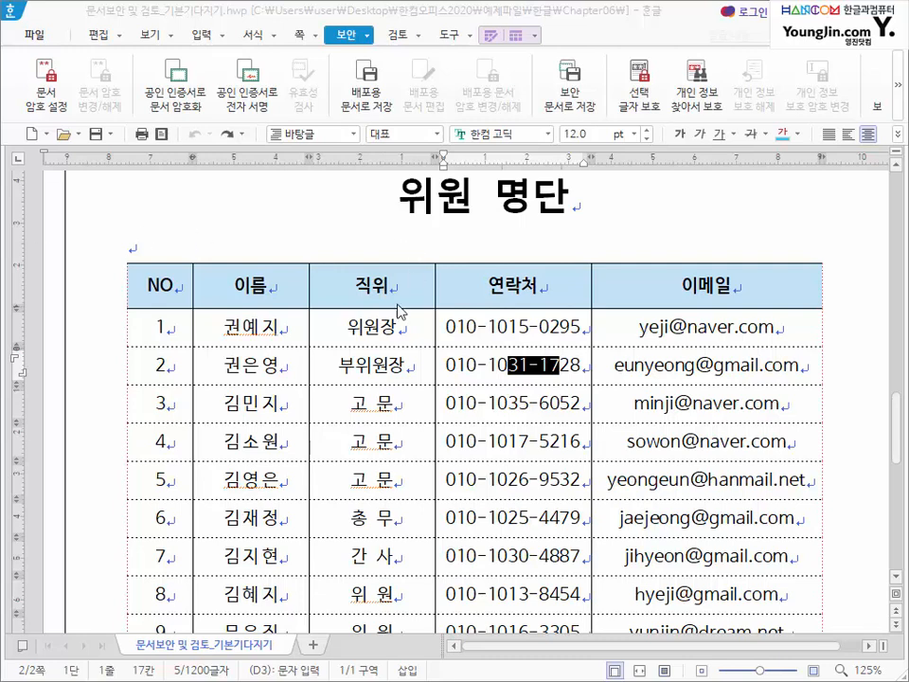
click(377, 327)
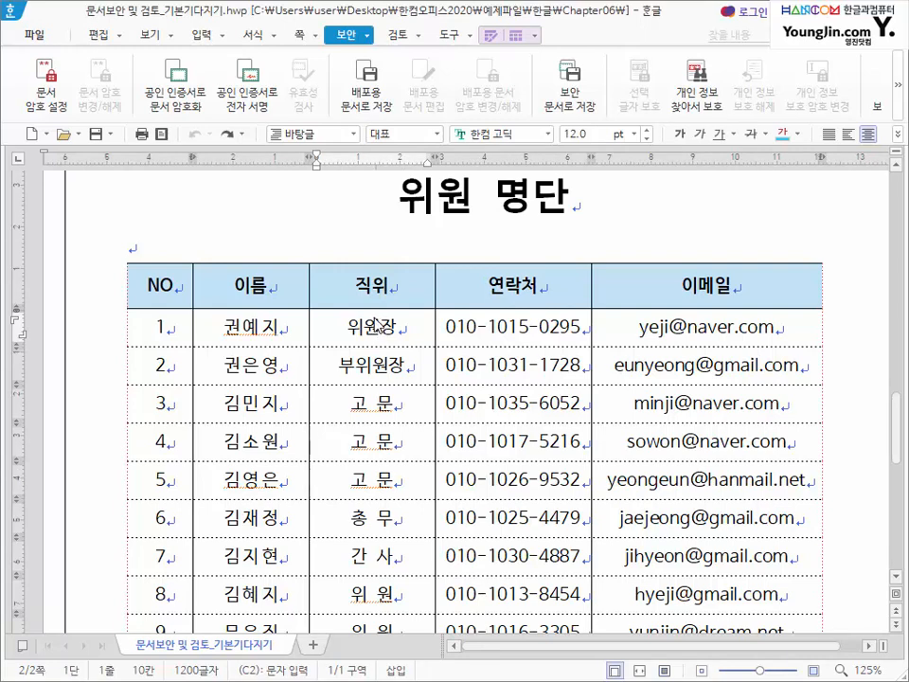
key(ctrl+Page_Up)
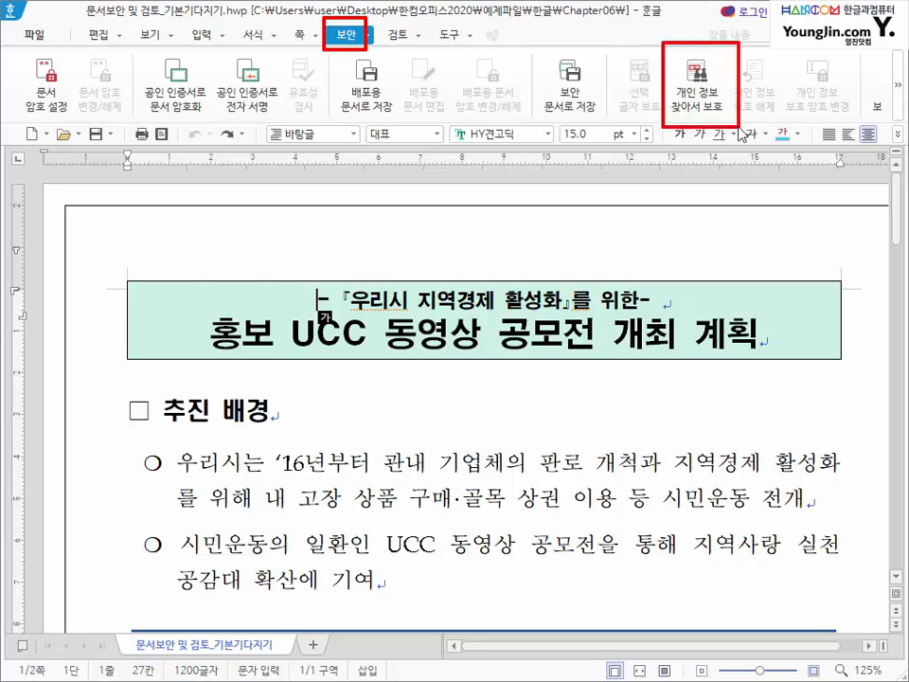
- Open 개인 정보 찾아서 보호 and tick 전화번호 and 전자 우편 as the items to search
click(698, 99)
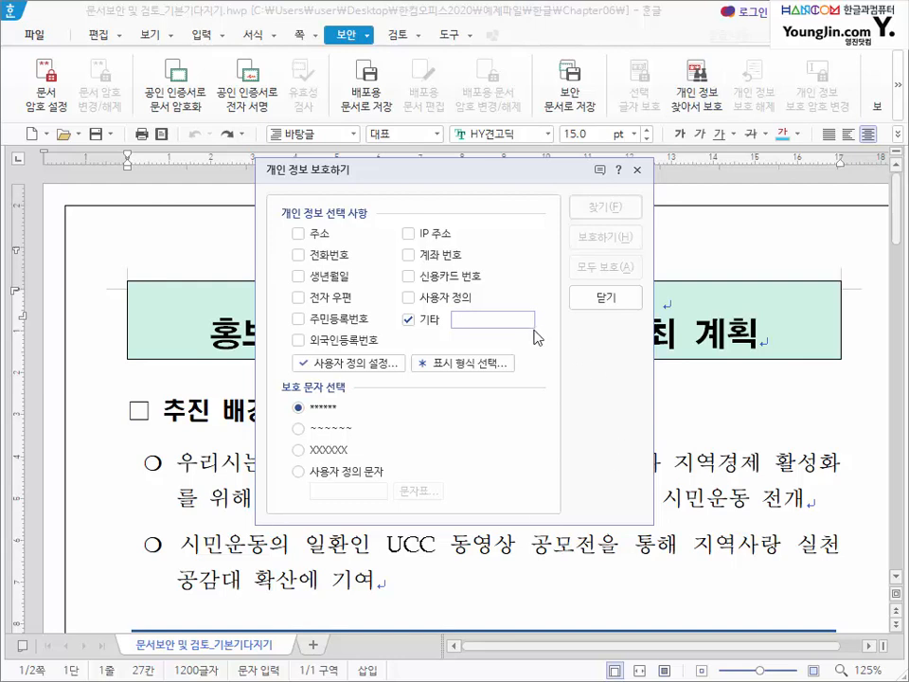
click(345, 257)
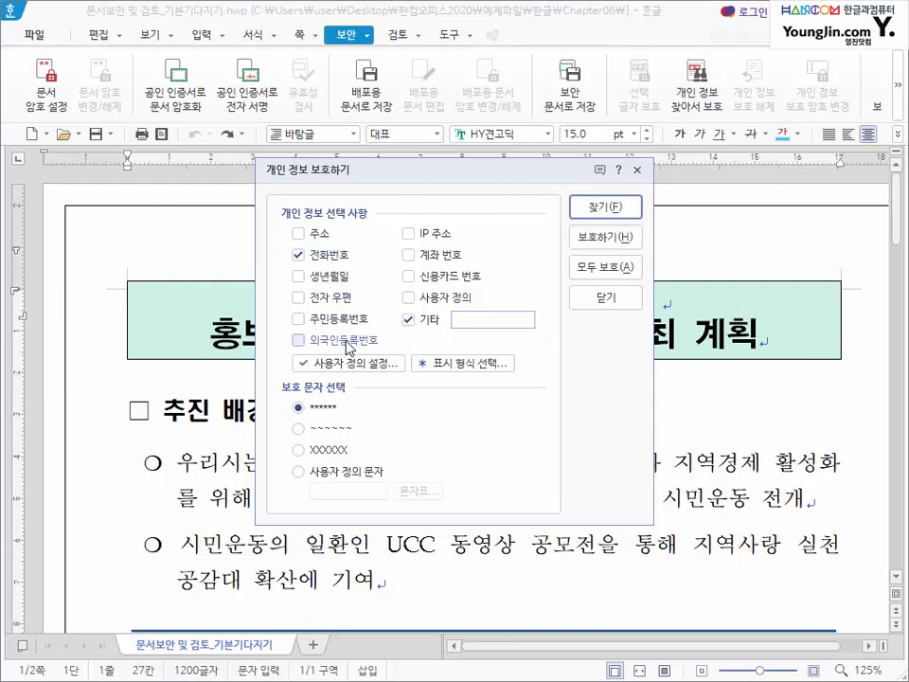
click(301, 300)
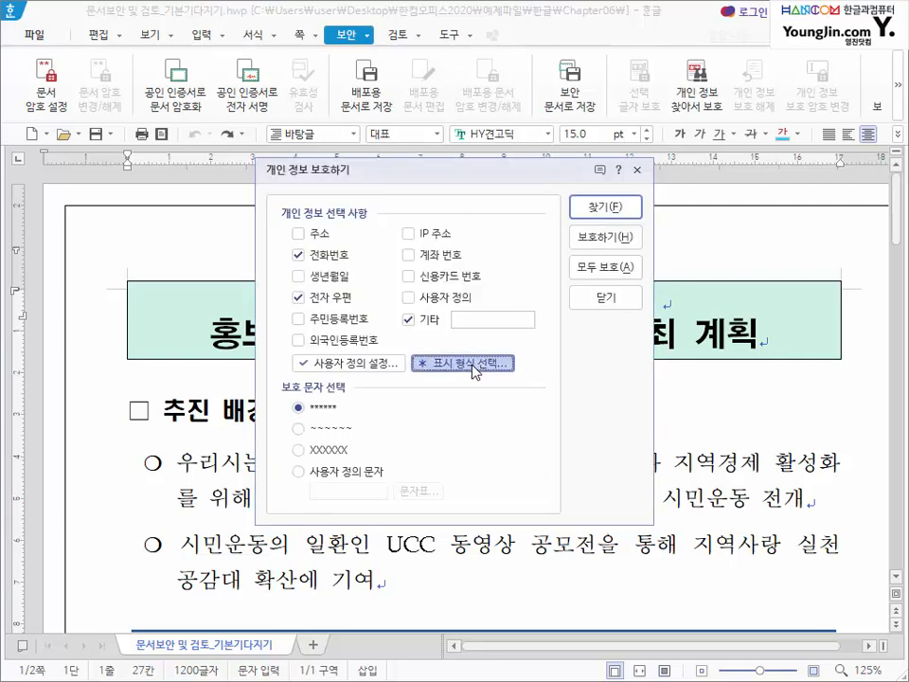
- Set display formats NNN-****-NNNN for phone numbers and TTT@***.***.*** for e-mail addresses
click(474, 363)
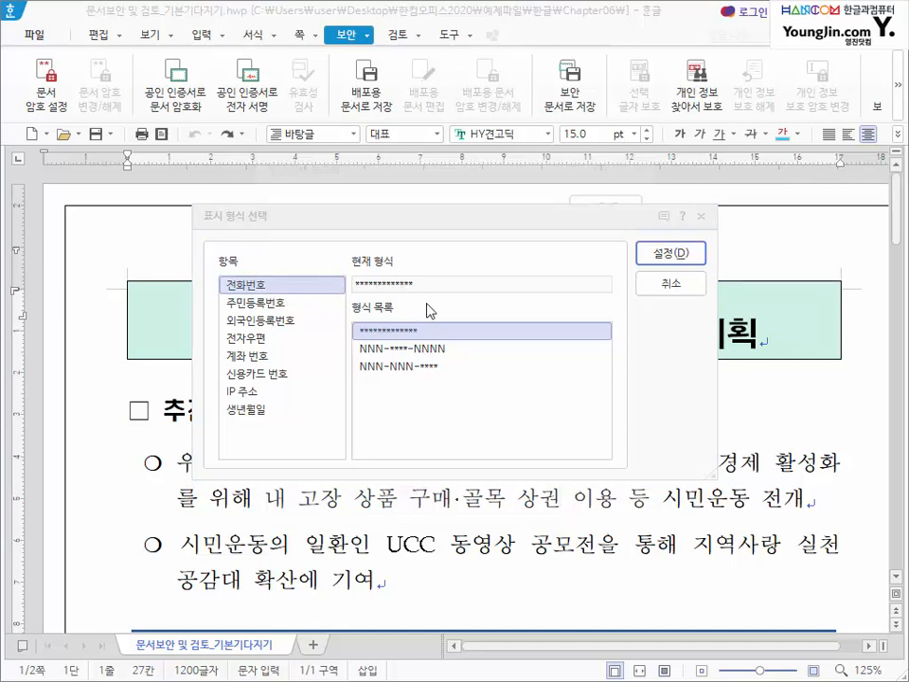
click(398, 352)
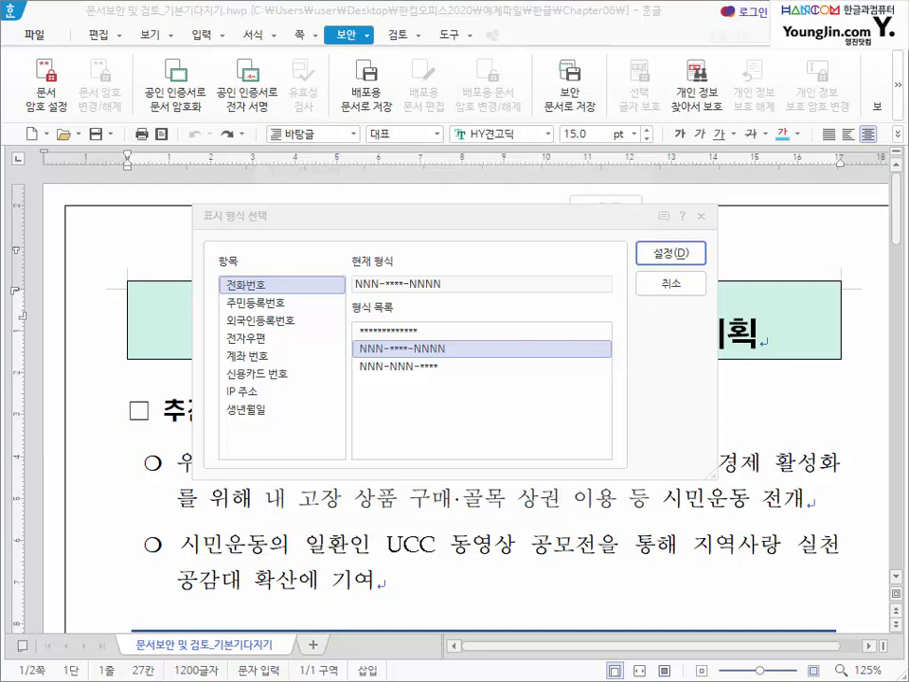
click(266, 339)
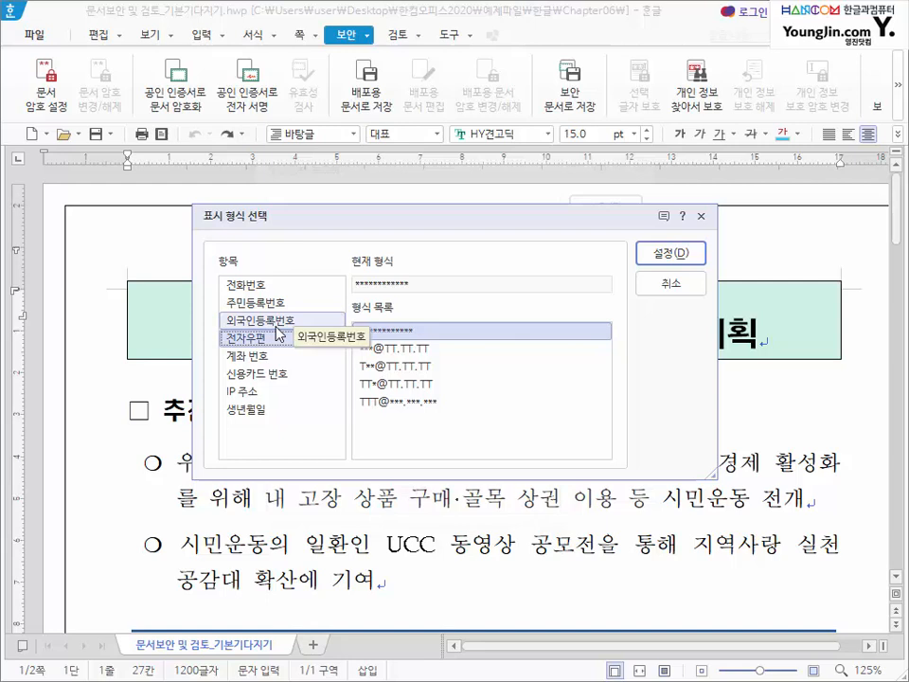
click(403, 413)
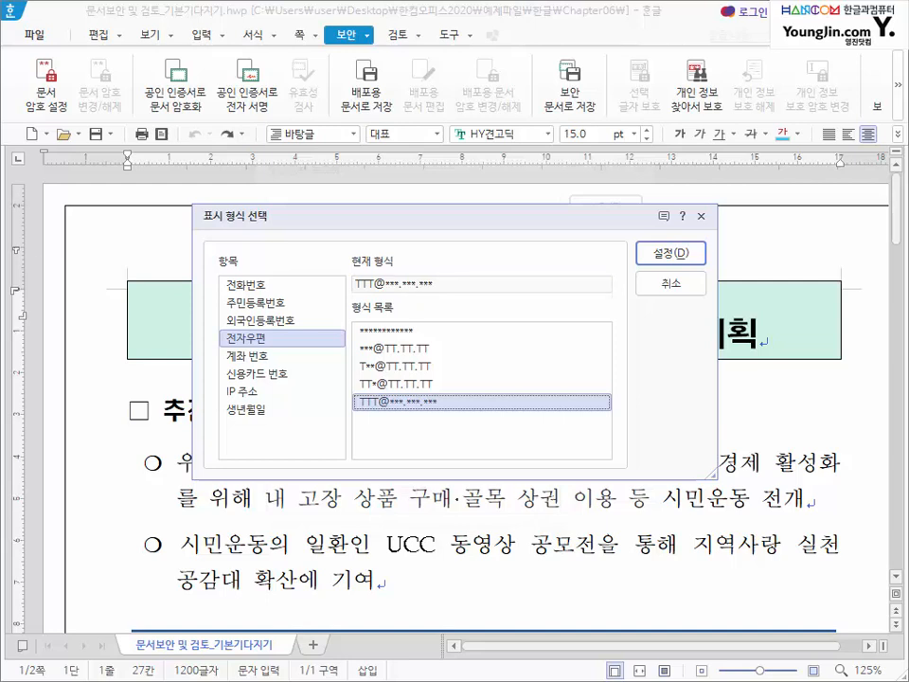
click(674, 254)
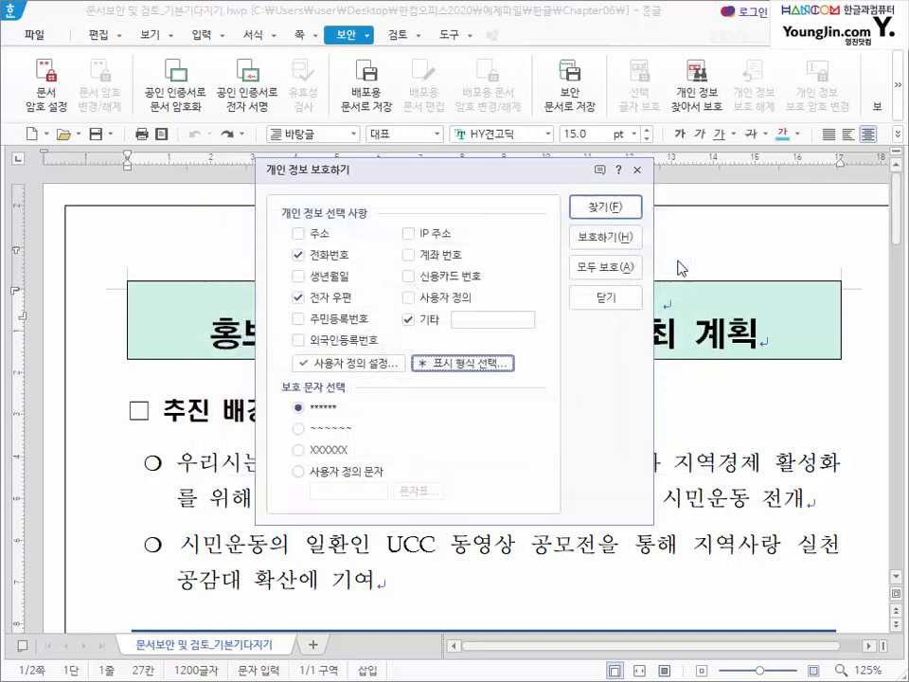
- Protect all found items with 모두 보호 under a confirmed protection password, then acknowledge the 40-item message
click(604, 269)
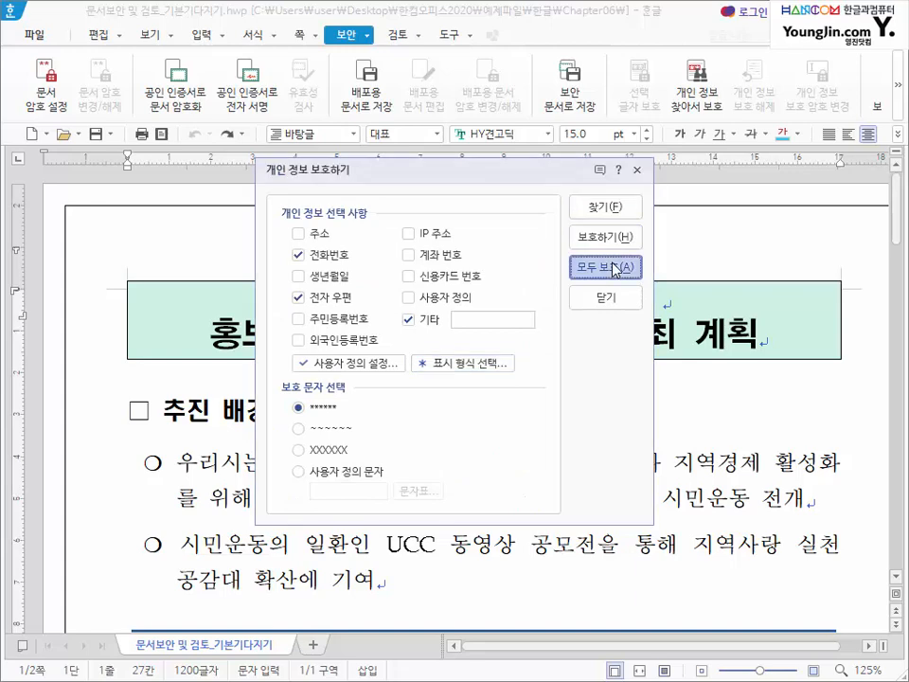
click(611, 205)
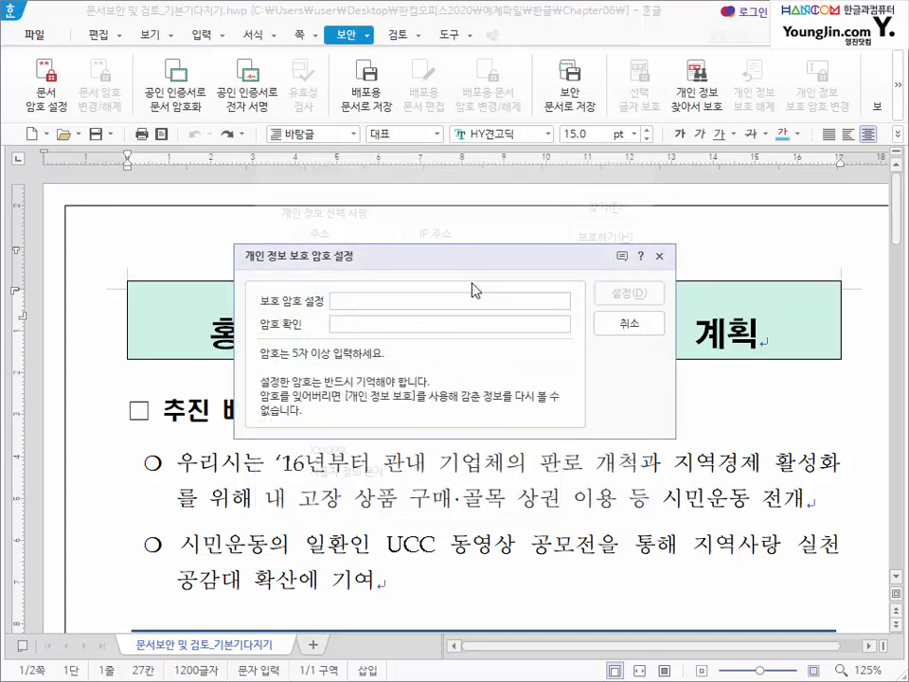
text(12345)
key(Tab)
text(12345)
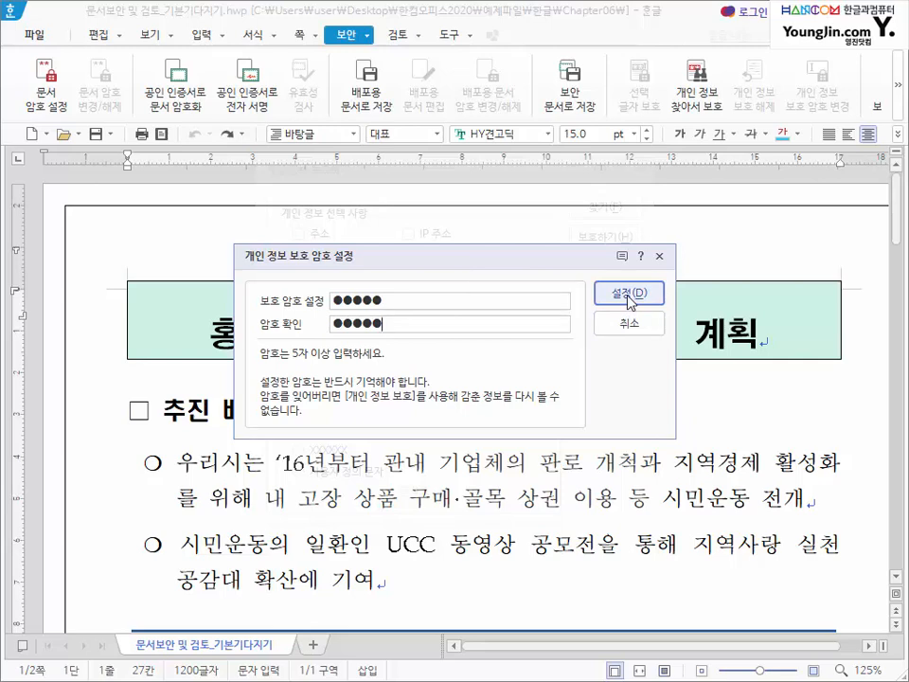
click(628, 297)
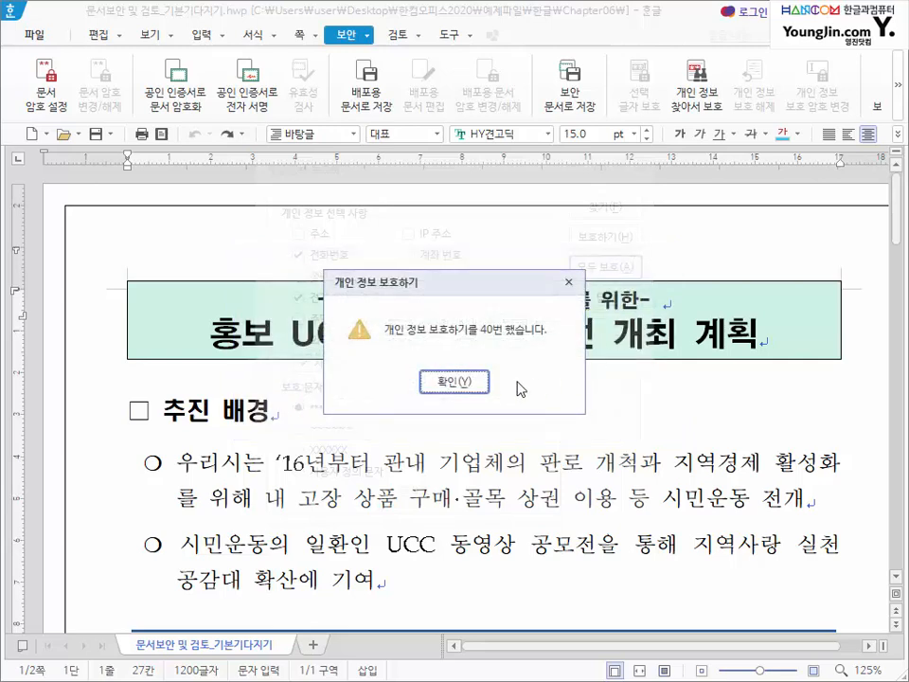
click(455, 384)
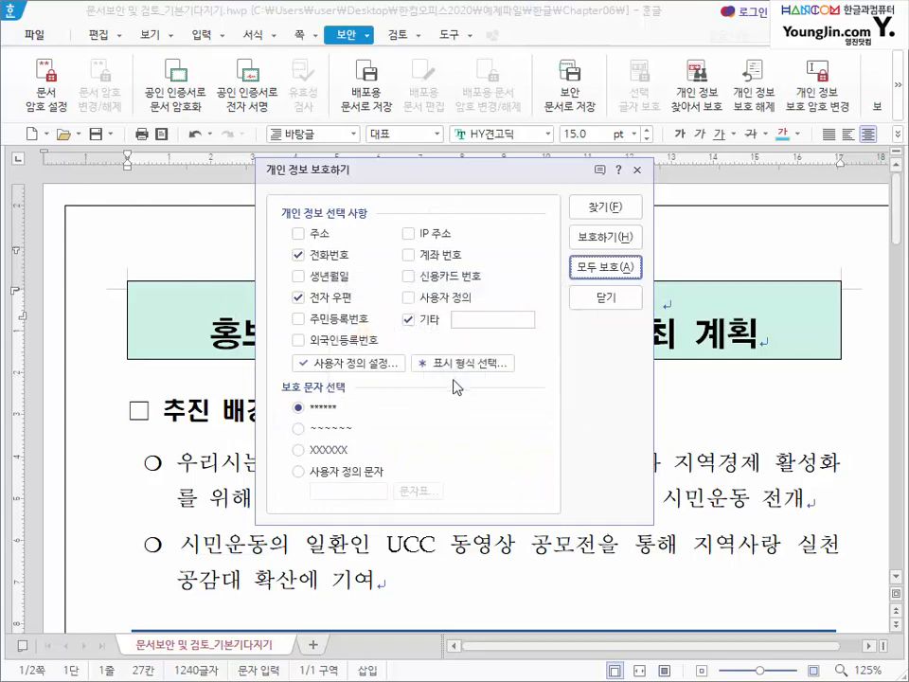
- Close the protection dialog and scroll through the 위원 명단 table to check the masked contacts and e-mails
click(606, 299)
scroll(446, 327, down, 2)
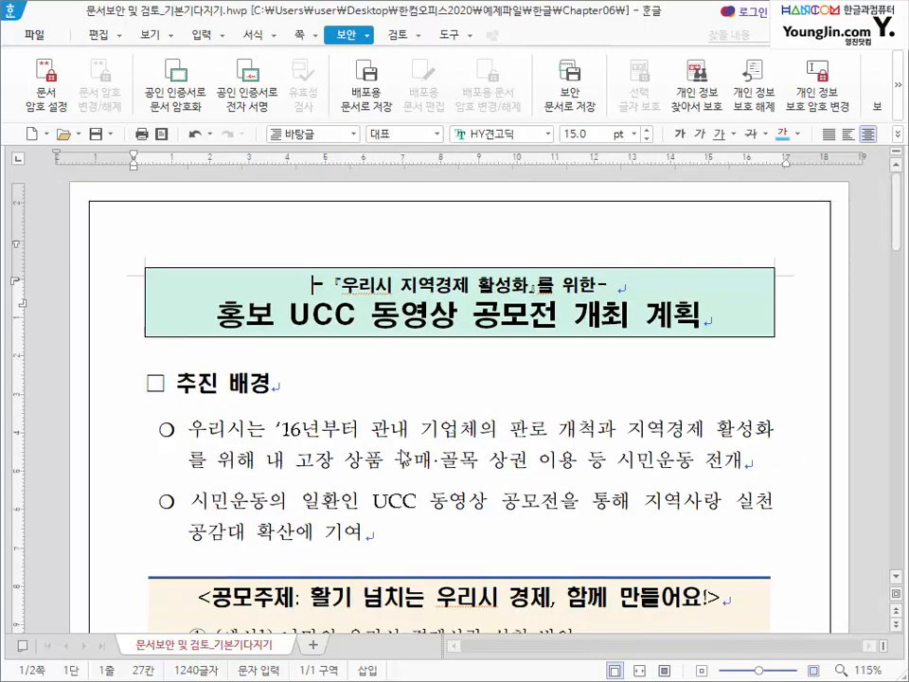
scroll(404, 445, down, 2)
scroll(402, 445, down, 2)
scroll(401, 398, down, 6)
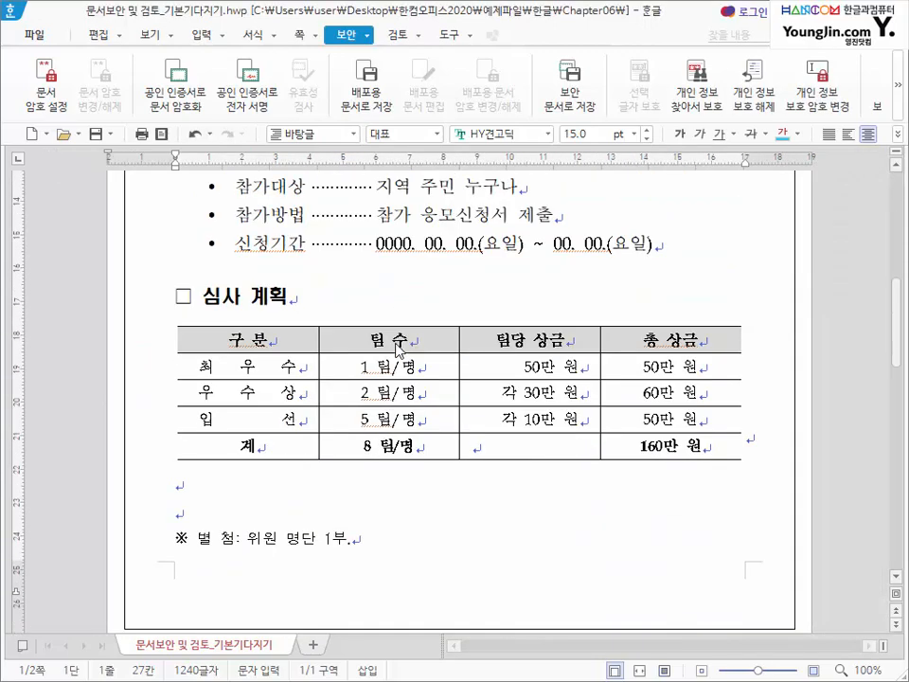
scroll(398, 354, down, 3)
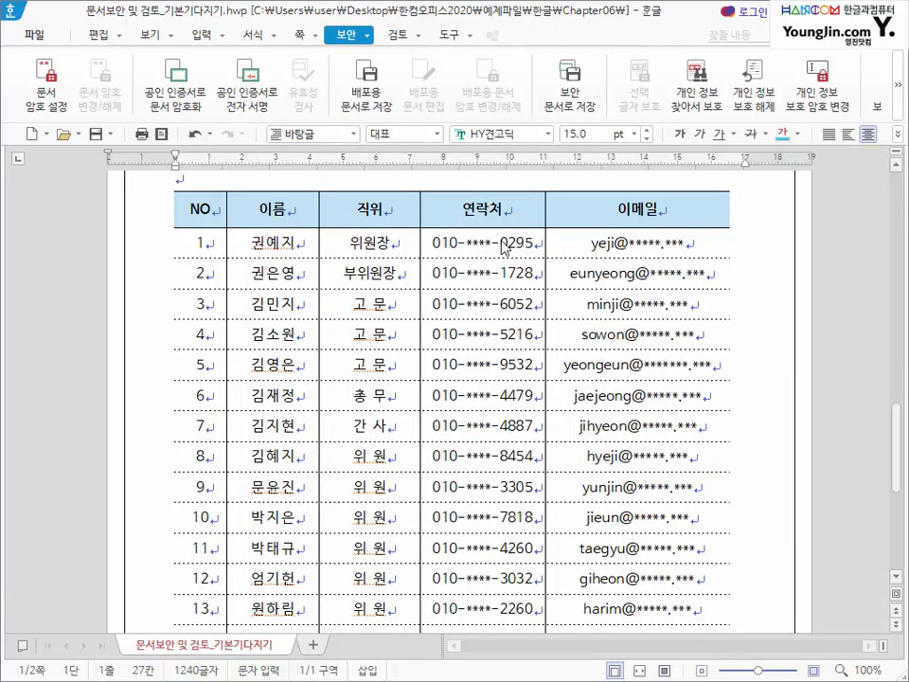
scroll(625, 250, up, 15)
scroll(544, 389, down, 15)
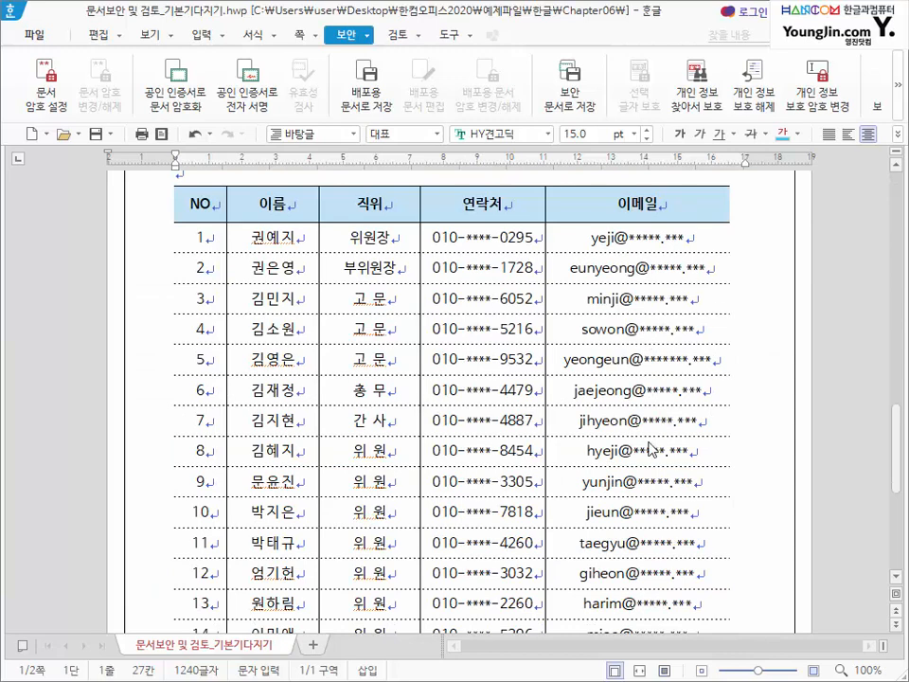
scroll(650, 451, down, 3)
scroll(650, 453, down, 2)
scroll(644, 443, up, 3)
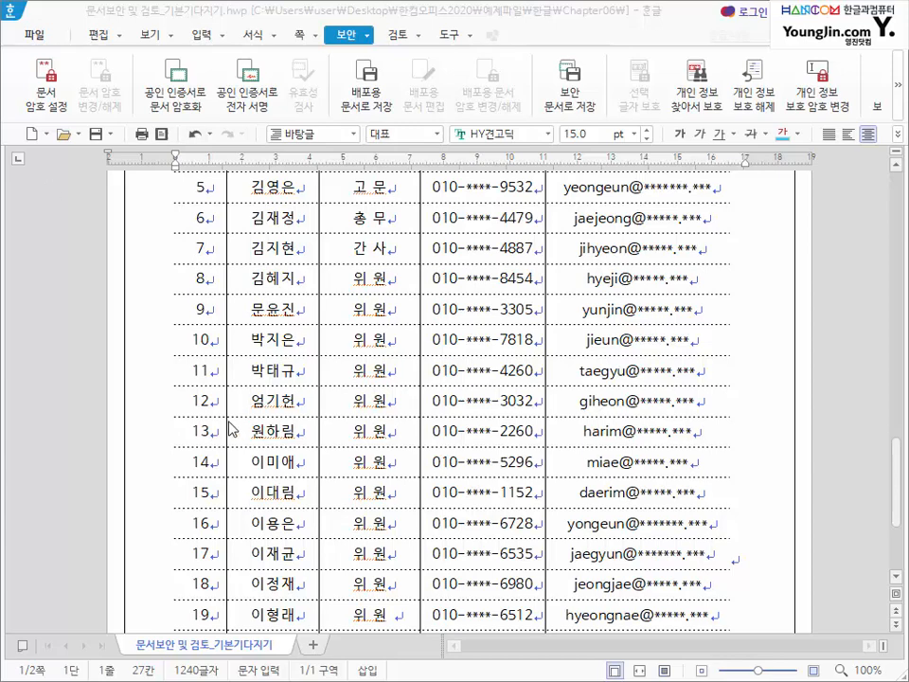
scroll(178, 323, up, 6)
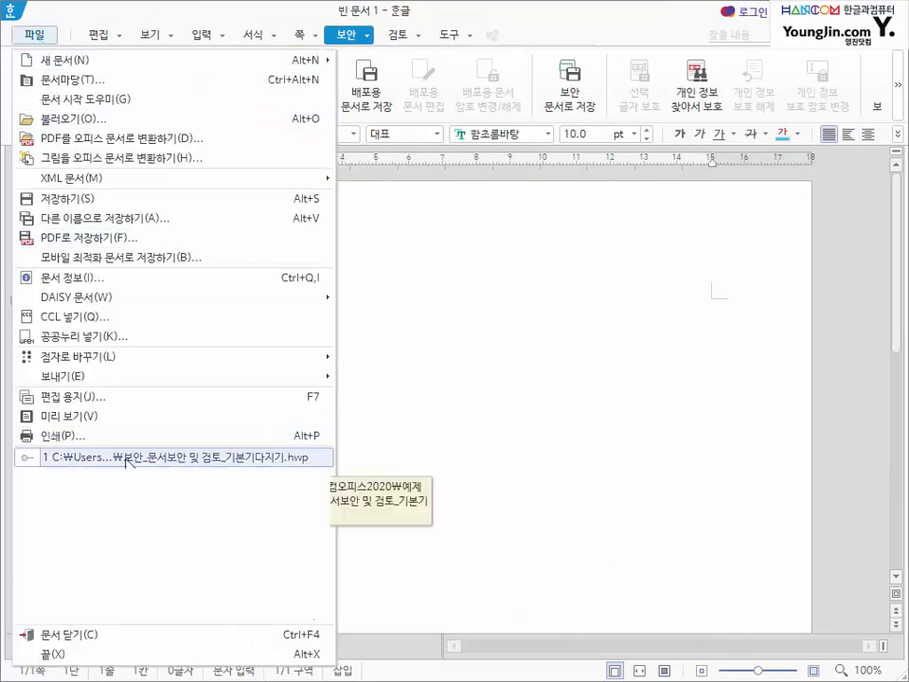
- Reopen 보안_문서보안 및 검토_기본기다지기.hwp and scroll down to the protected 위원 명단 table
click(202, 461)
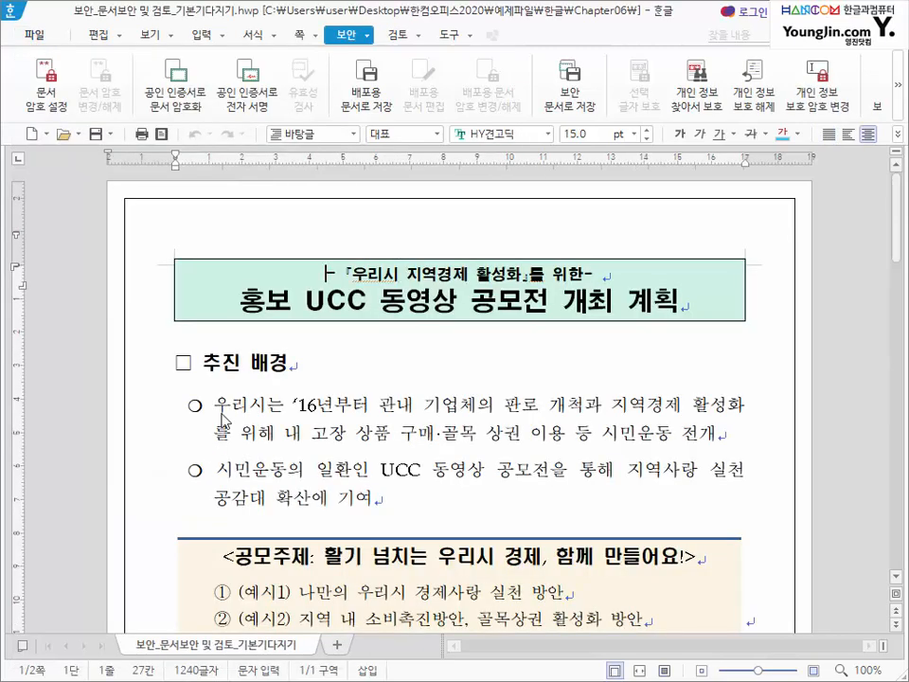
scroll(369, 434, down, 3)
scroll(367, 434, down, 10)
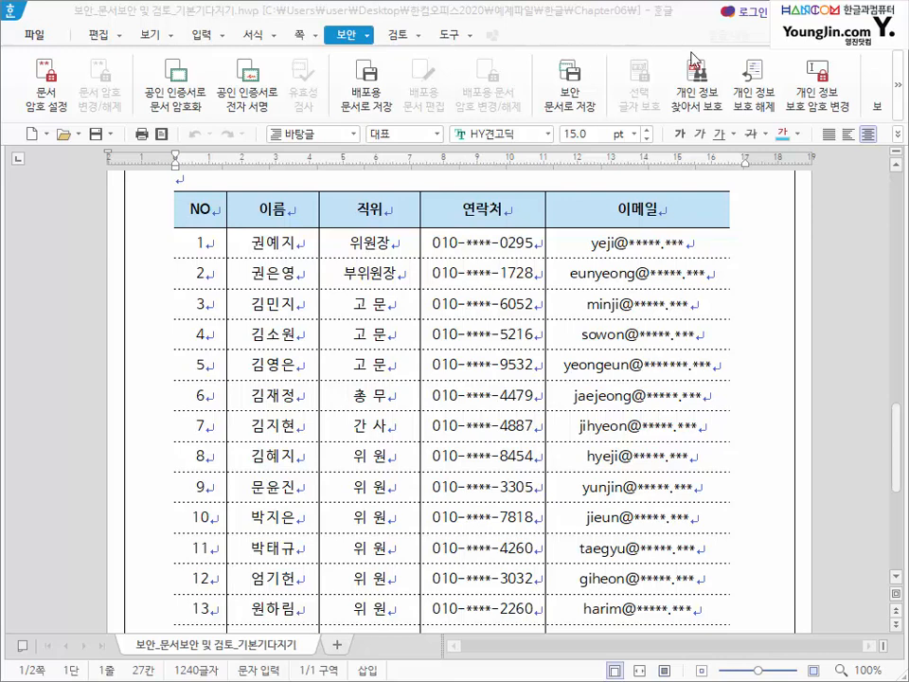
- Remove personal-information protection with the protection password, then scroll down to the member table
click(760, 106)
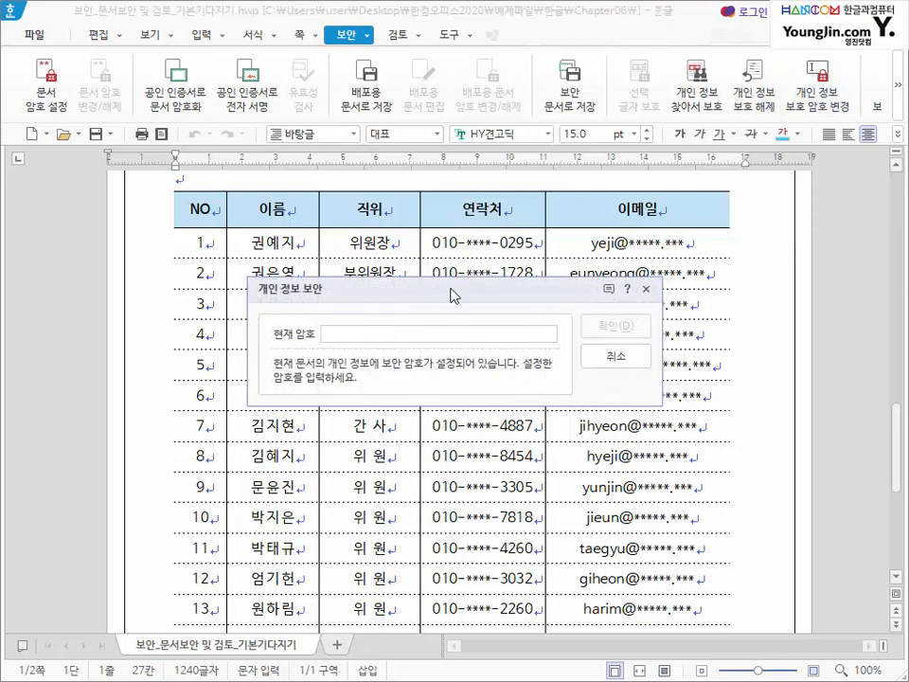
drag(455, 296, 289, 377)
text(12345)
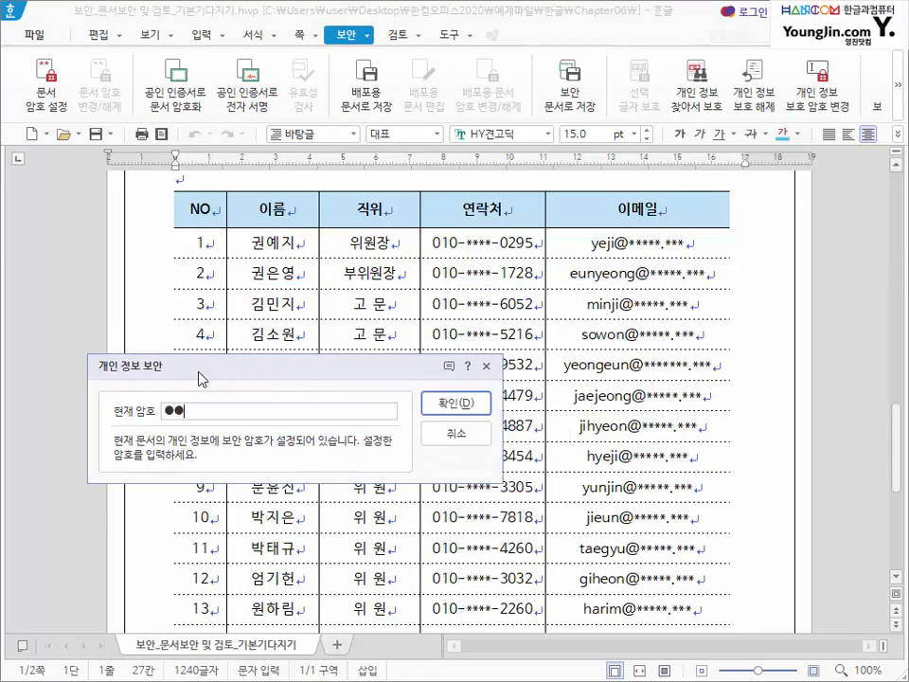
key(Return)
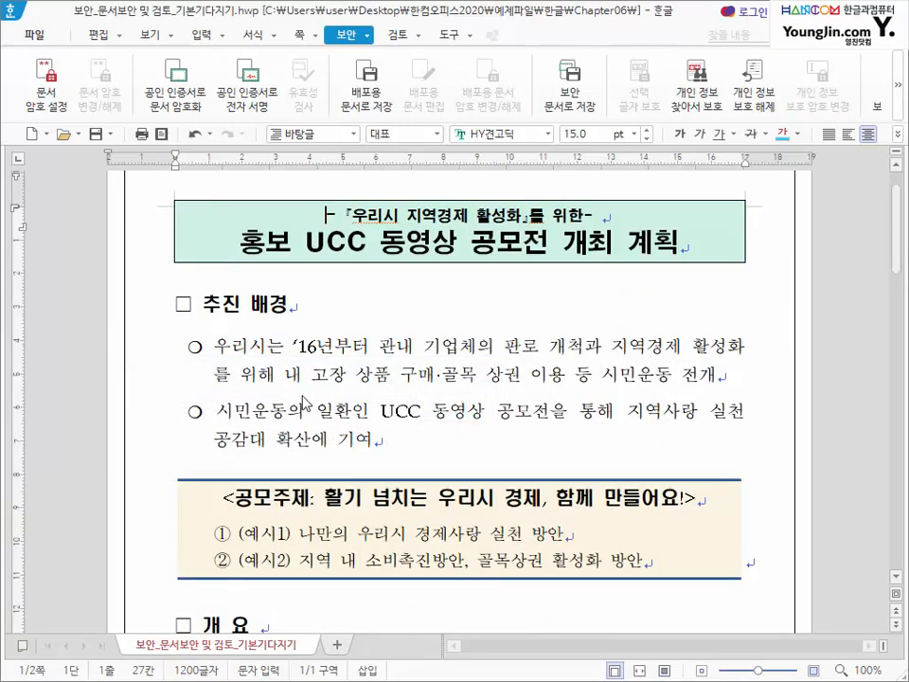
scroll(388, 398, down, 15)
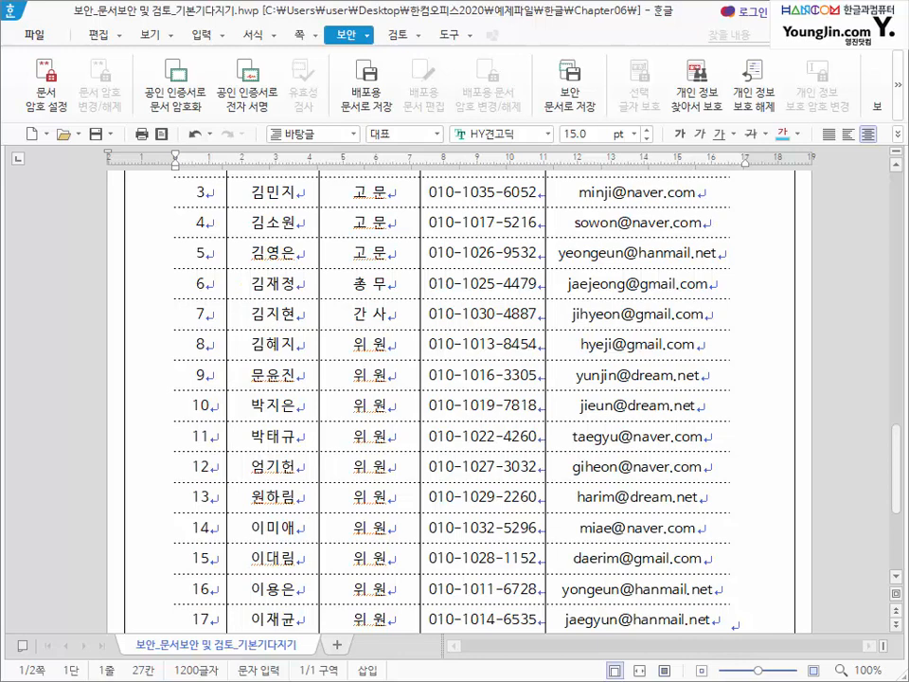
- Save the document as a new version in 문서 이력 관리, described as '1차 주제 선정'
click(394, 36)
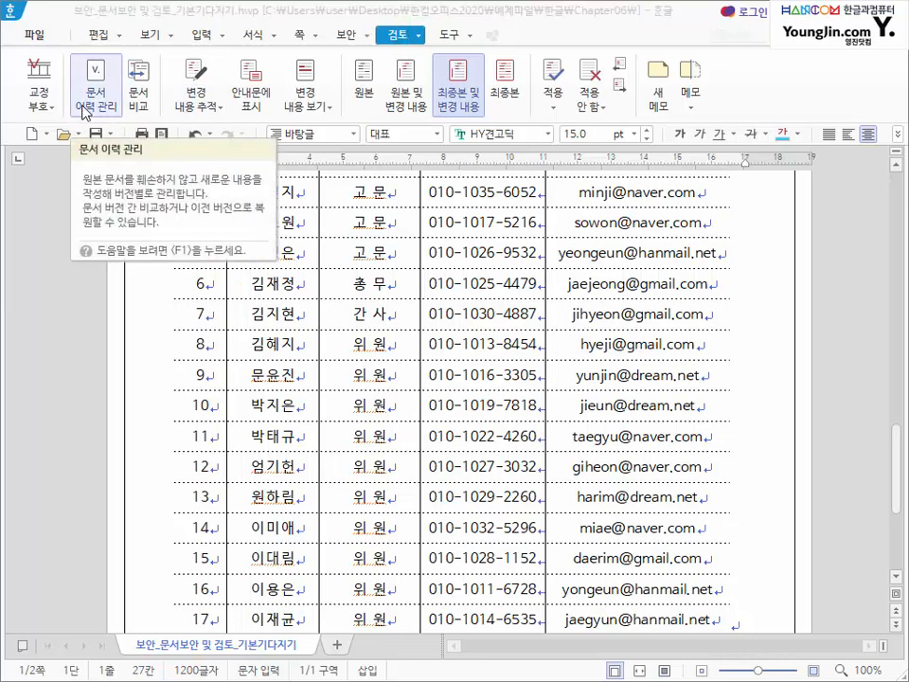
click(84, 112)
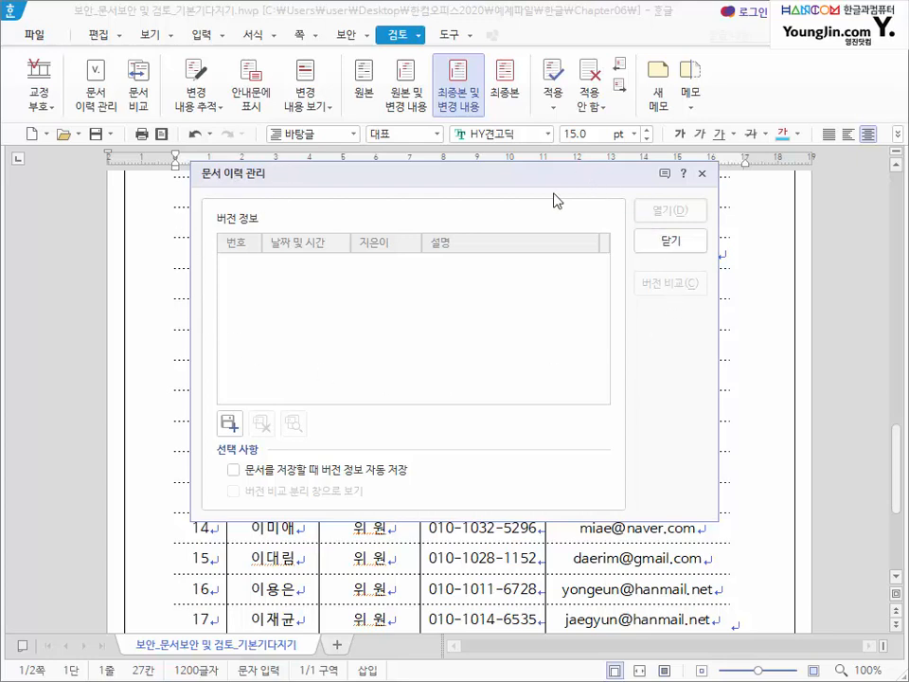
click(233, 427)
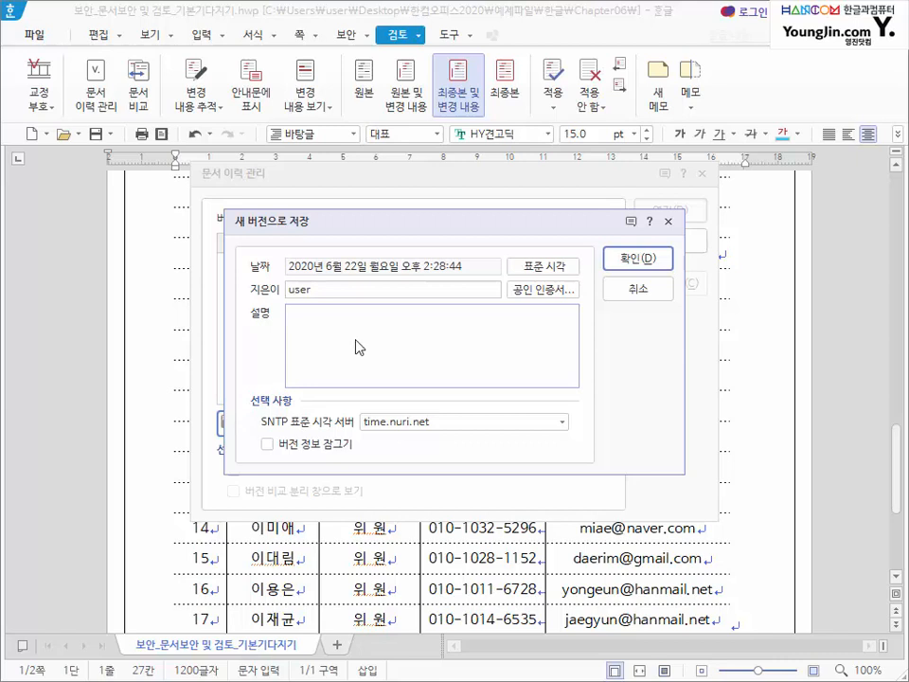
text(1차 주제 선정)
click(630, 260)
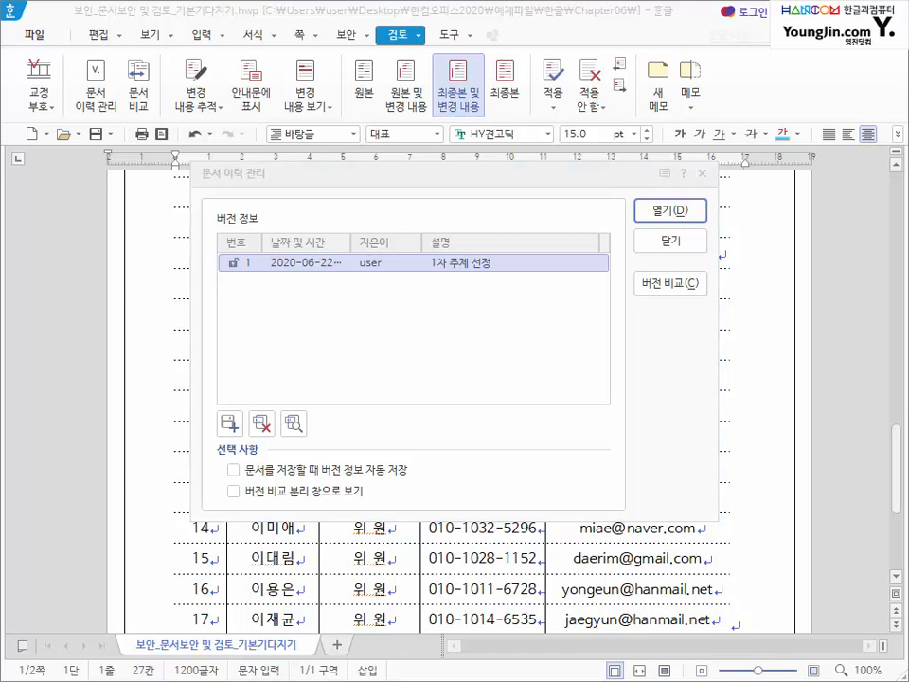
click(662, 247)
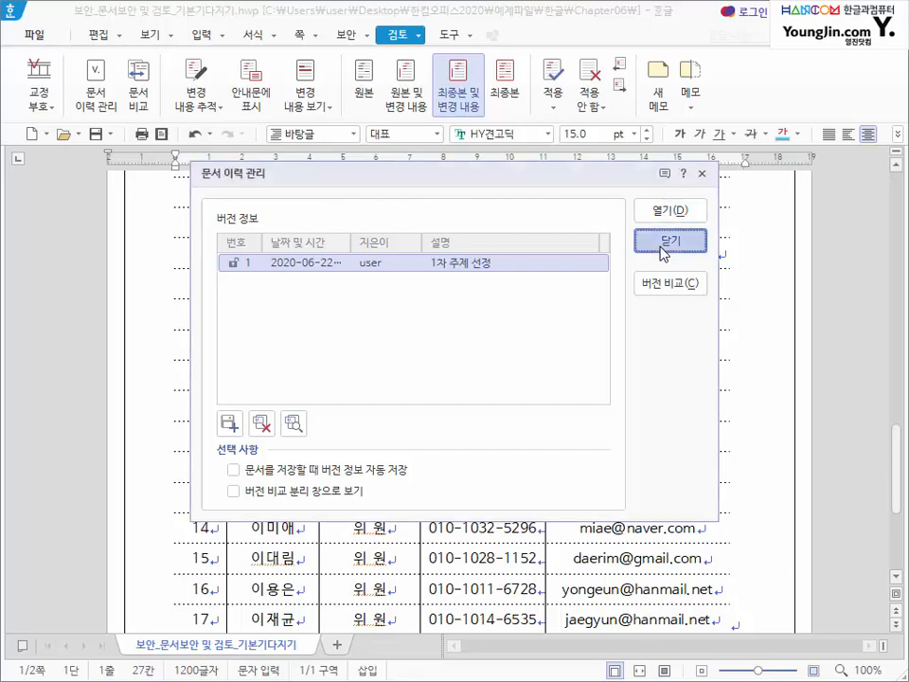
- Replace the contest theme with '지역 서민 경제 살리기 정책 아이디어'
click(660, 243)
scroll(330, 371, up, 5)
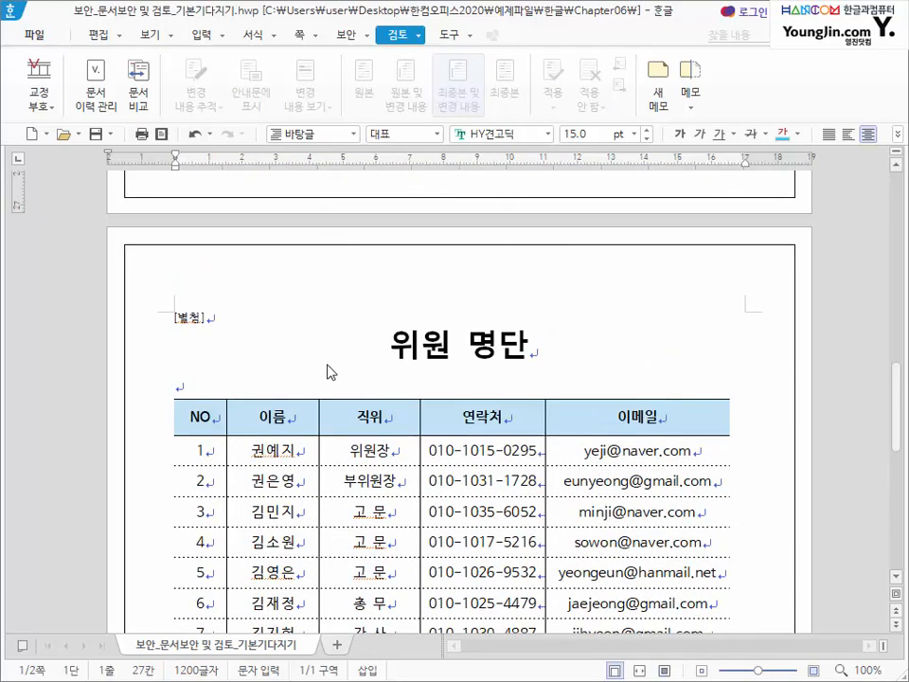
scroll(330, 372, up, 10)
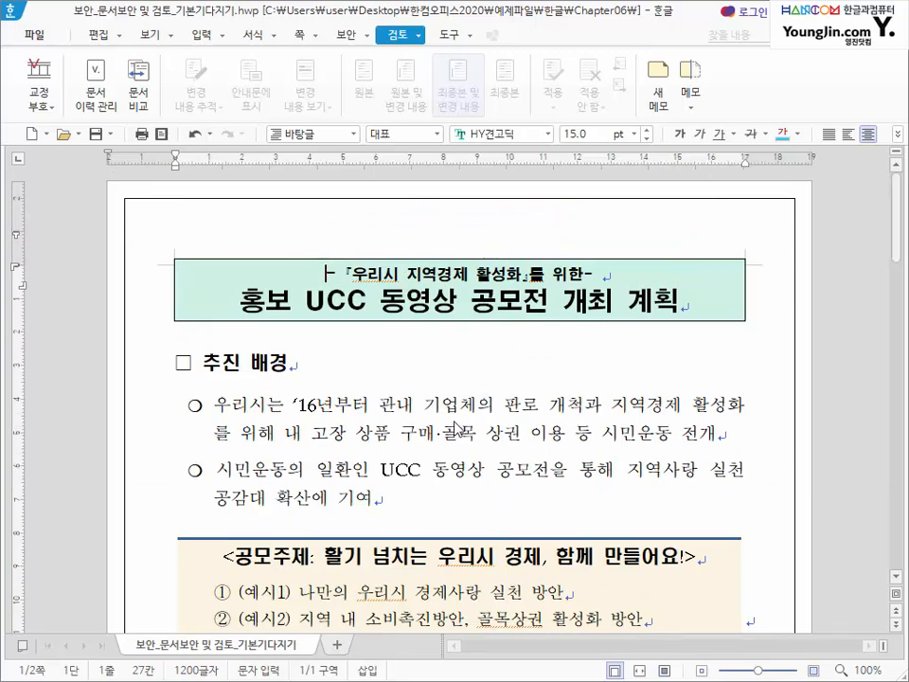
scroll(456, 428, down, 3)
drag(326, 398, 649, 361)
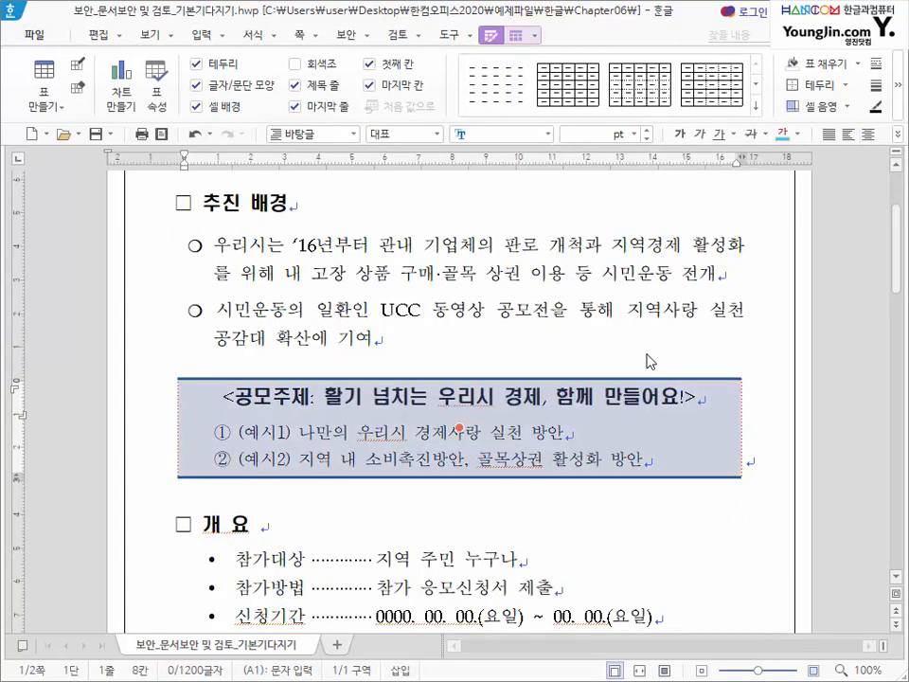
click(347, 345)
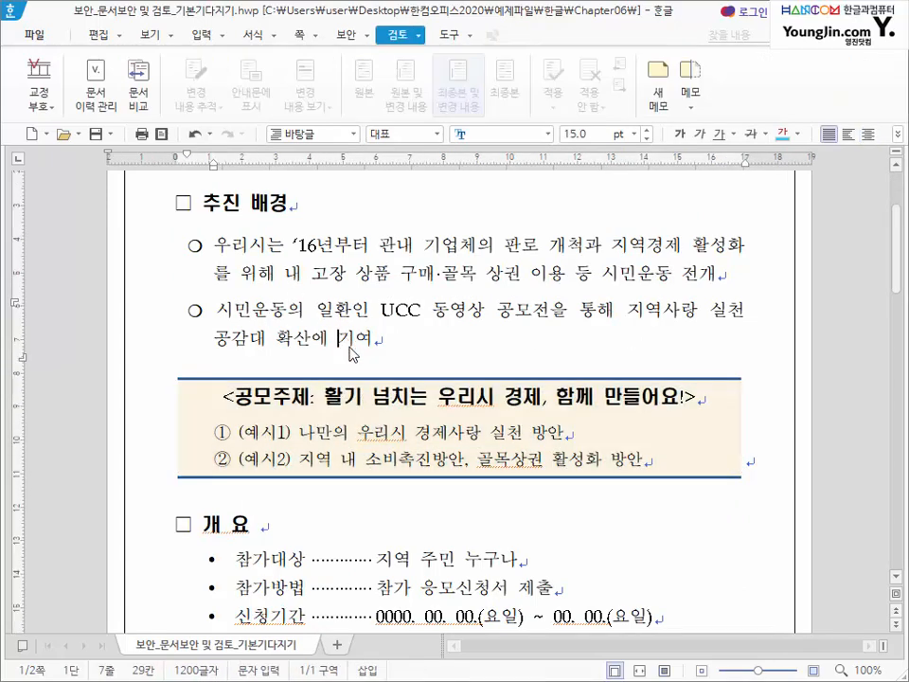
drag(325, 398, 684, 399)
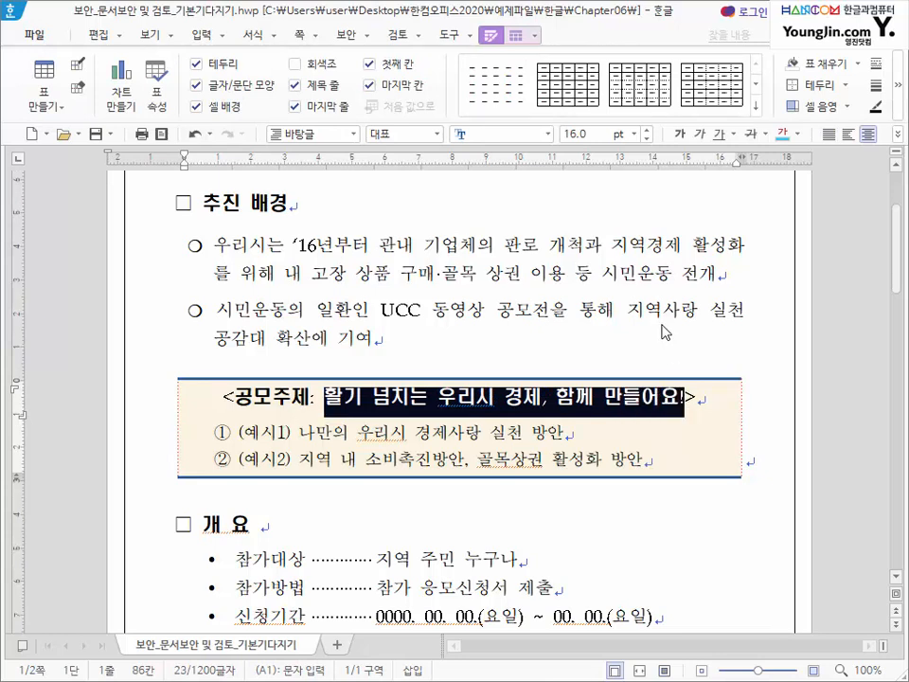
text(지역 서민 경ㅈ>)
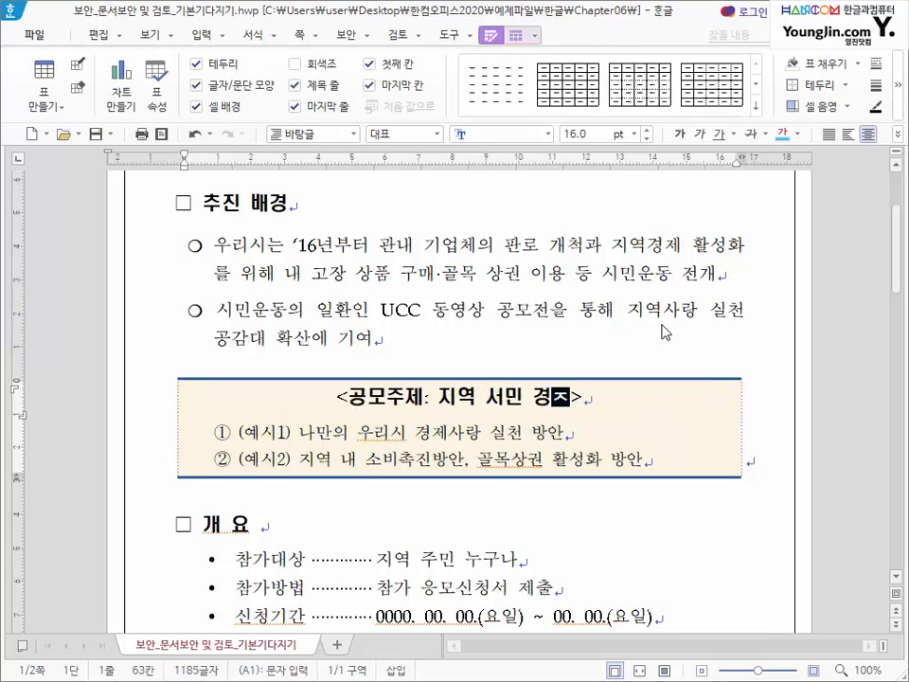
text(제 살리기 정채)
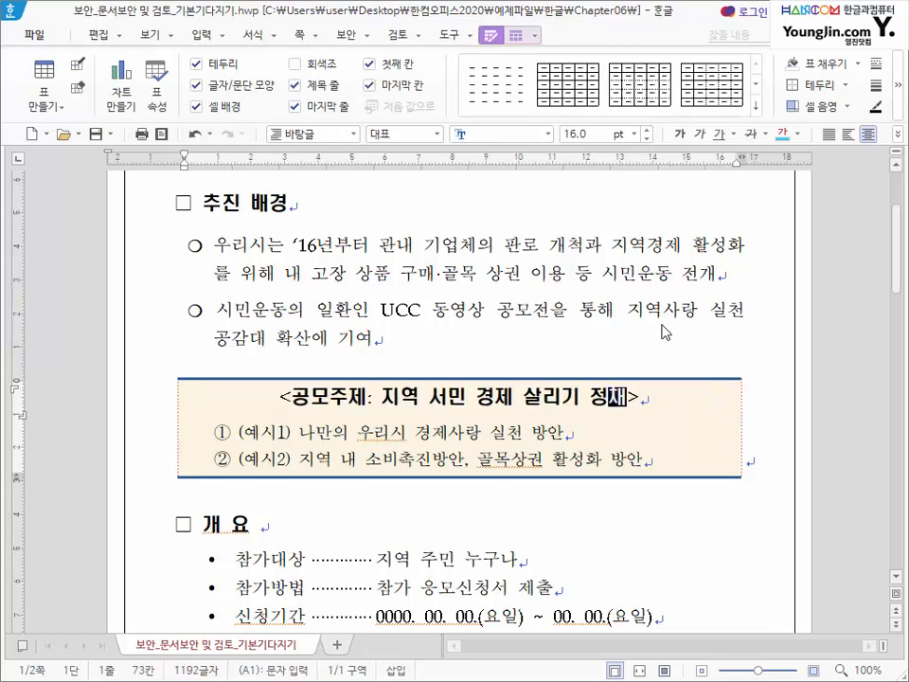
text(ㄱ 아이디어)
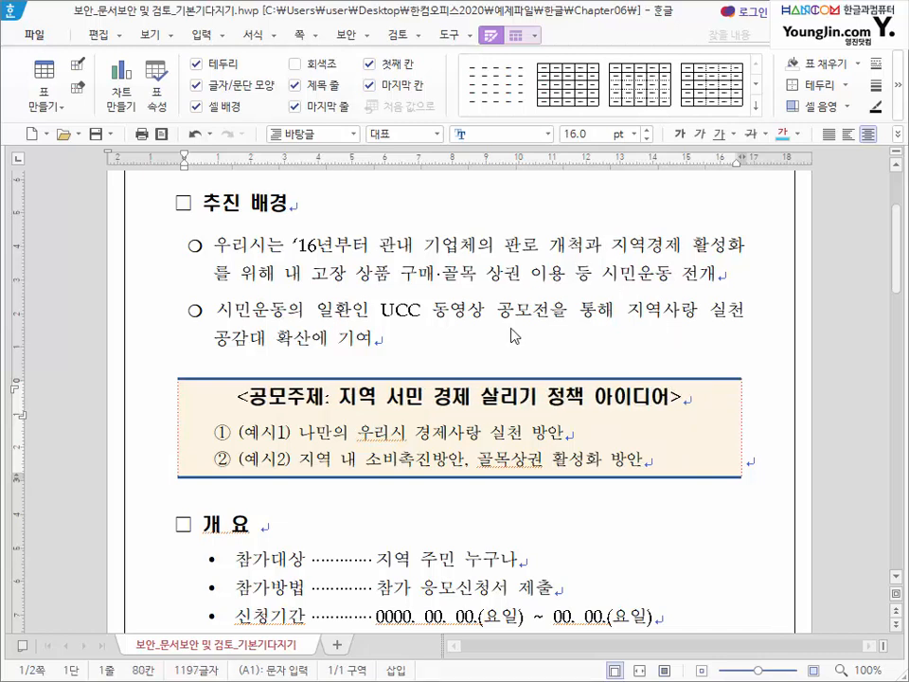
- Rewrite example 1 as '지역내 소비촉진방안, 골목상권 활성화'
drag(315, 433, 564, 433)
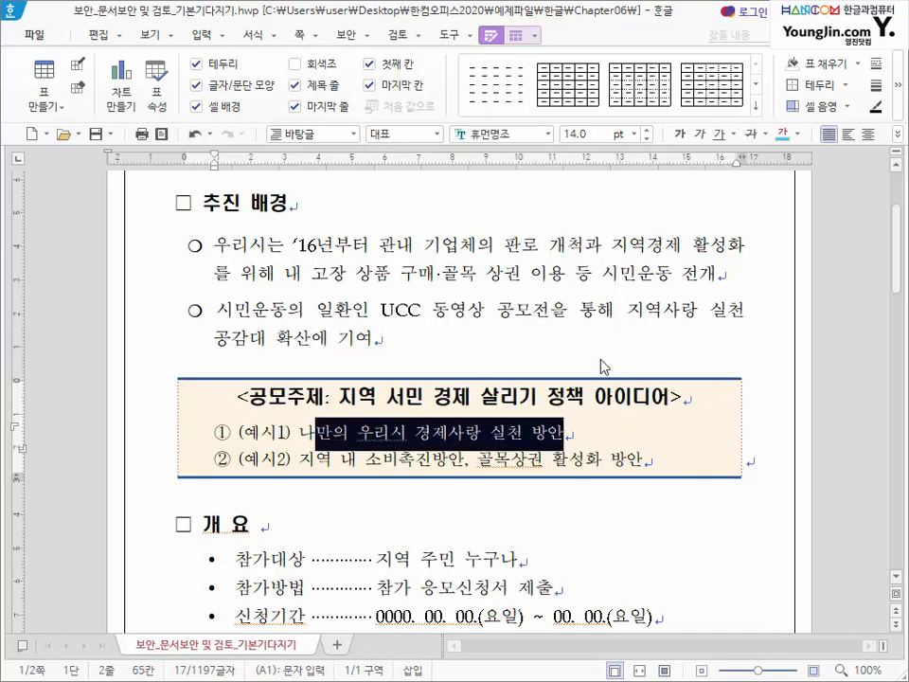
key(BackSpace)
key(BackSpace)
text(지역내 ㅅ)
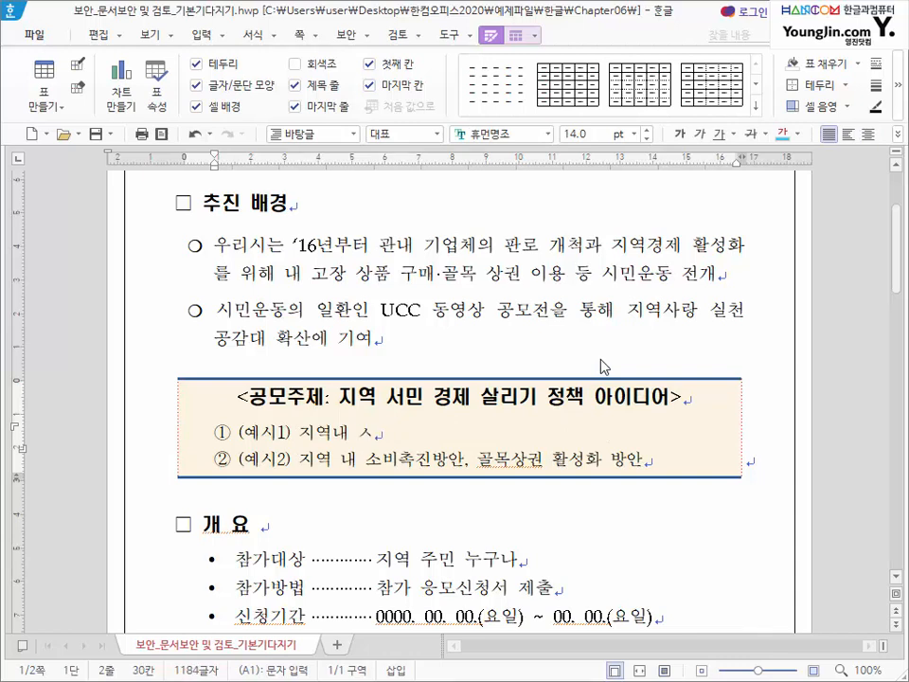
key(BackSpace)
text(소비촉진방안, ㄱ)
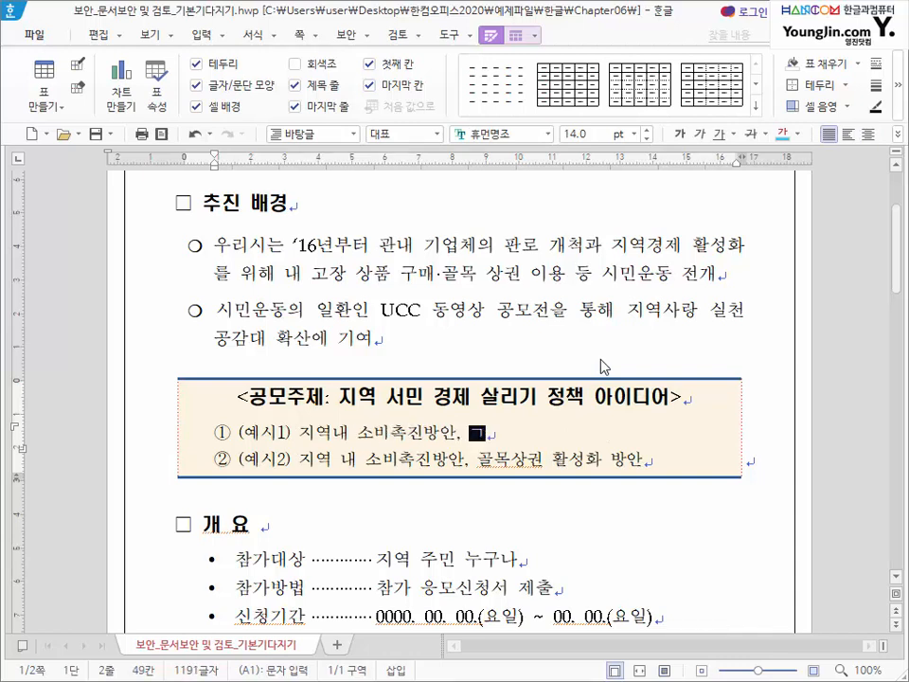
text(골목상권 활서)
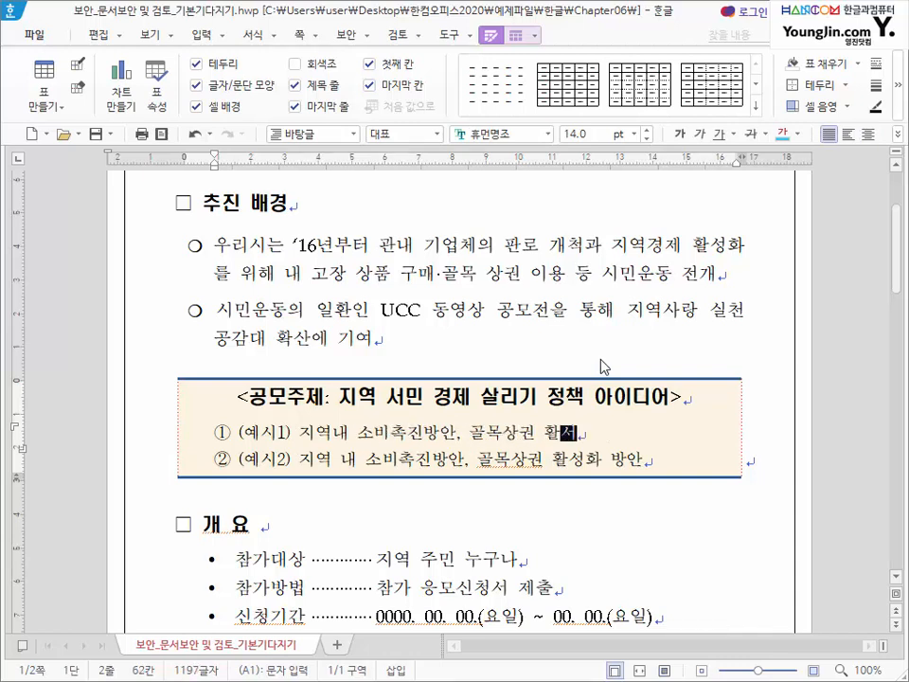
text(성화)
- Replace example 2's text after the (예시2) label with '건전한 지역 소비생활 유도 방안'
key(Right)
key(Right)
key(Right)
key(Right)
key(Right)
key(Right)
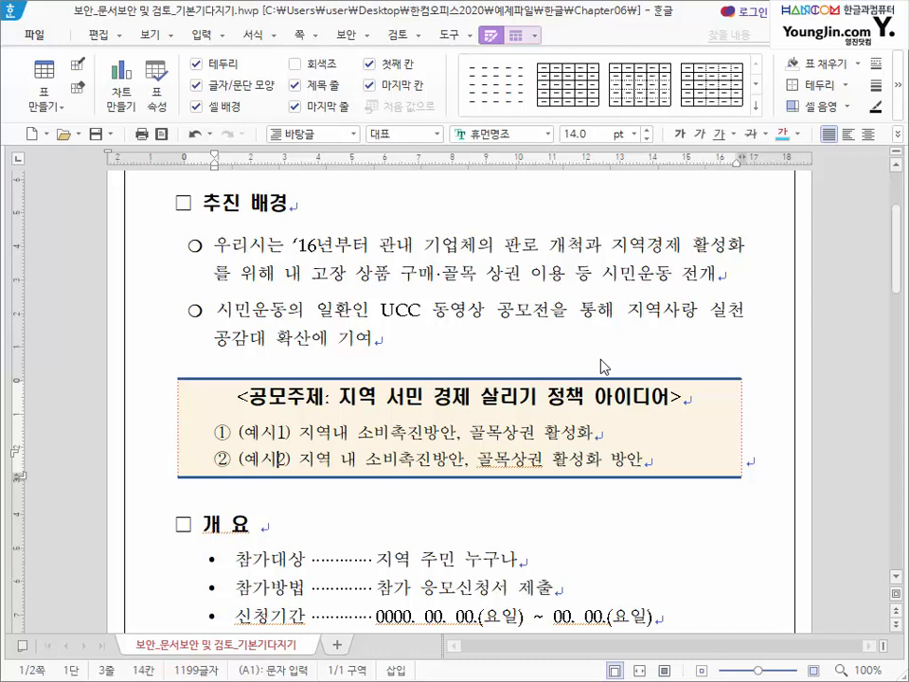
key(Right)
key(Right)
key(Right)
key(Right)
key(Right)
key(Right)
key(shift+End)
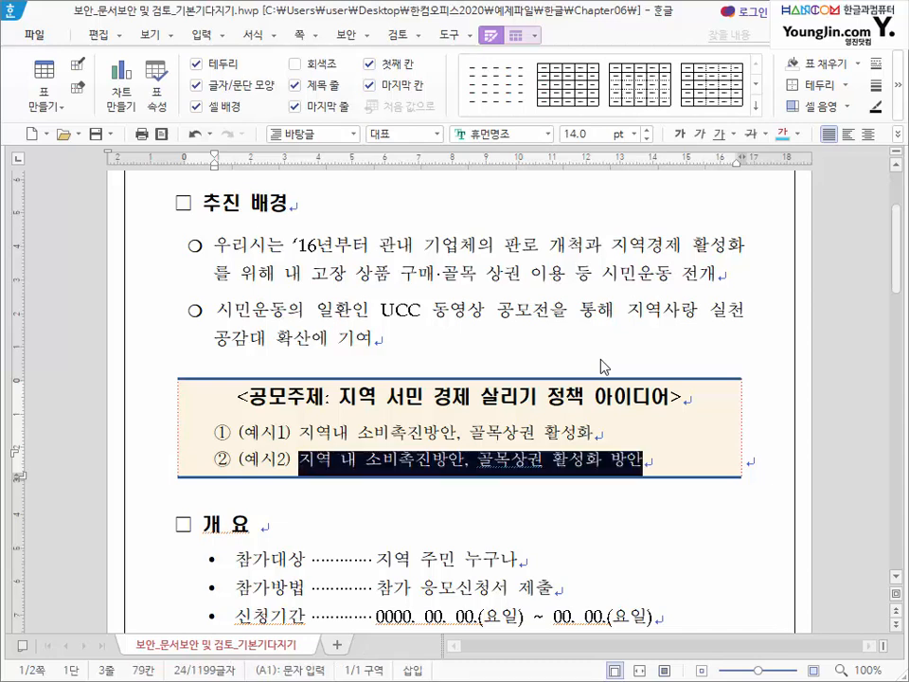
text(긼번하)
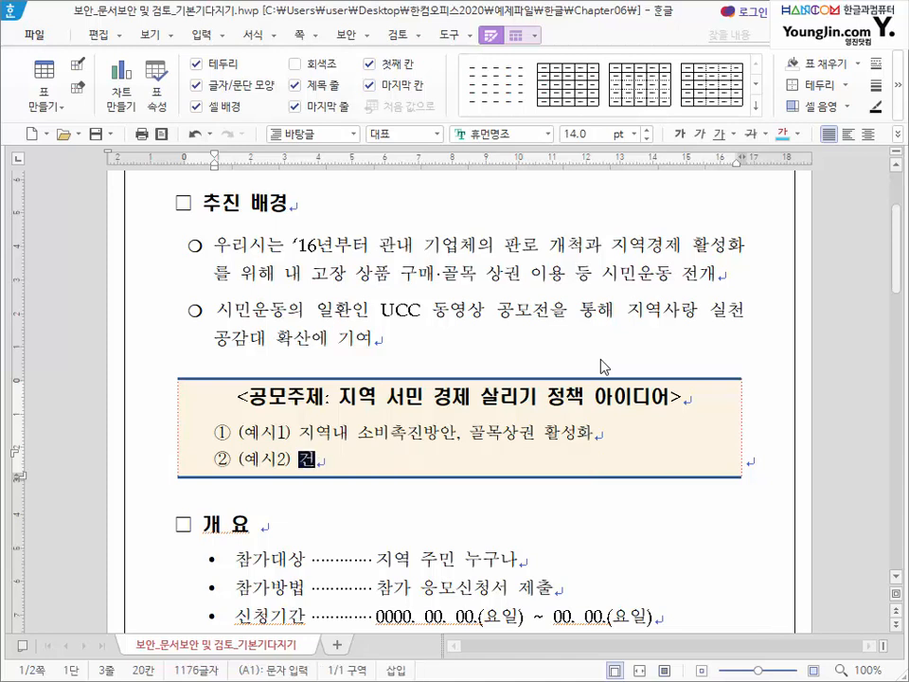
text(ㄴ 지역)
key(BackSpace)
key(BackSpace)
key(BackSpace)
key(BackSpace)
key(BackSpace)
key(BackSpace)
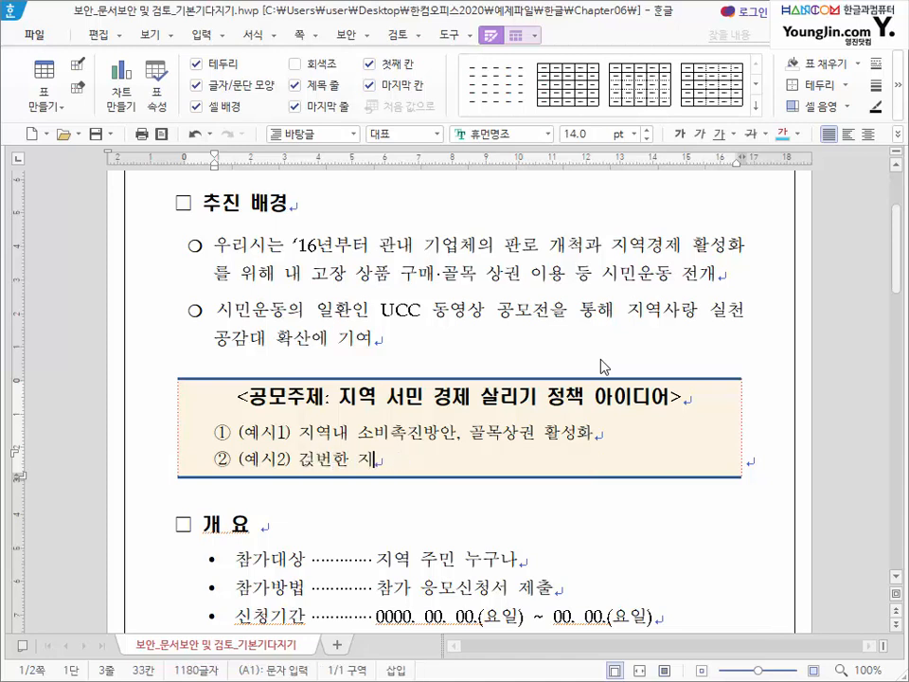
key(BackSpace)
key(BackSpace)
text(건전한 )
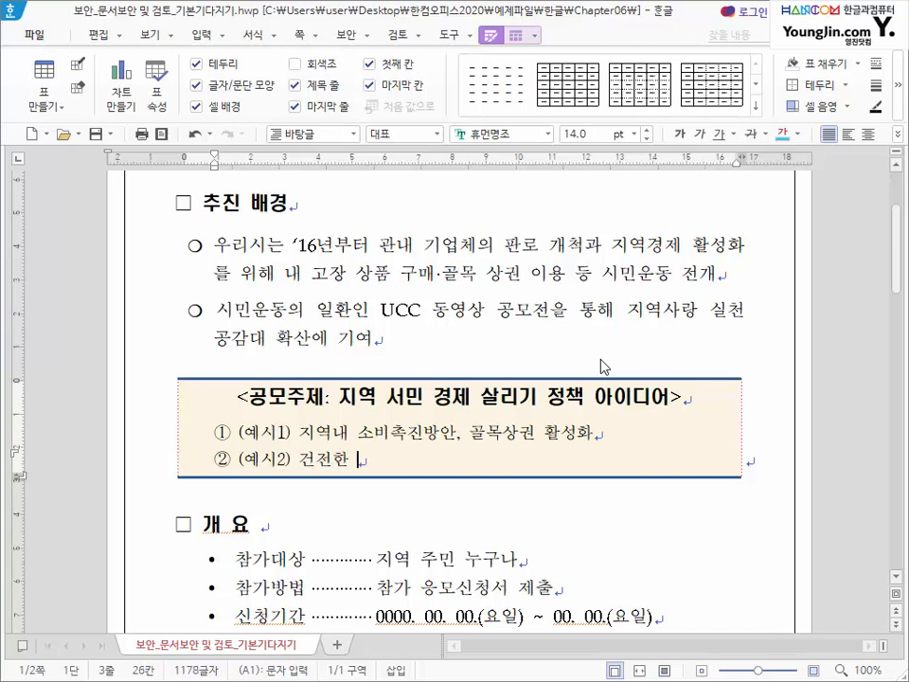
text(징역 소비생활 윤)
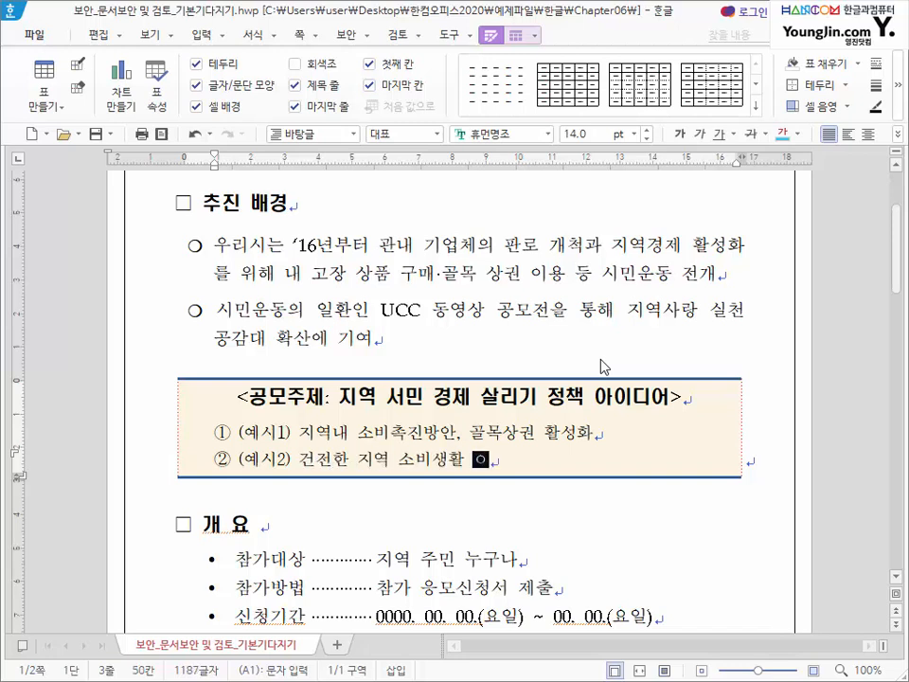
text(도 방안)
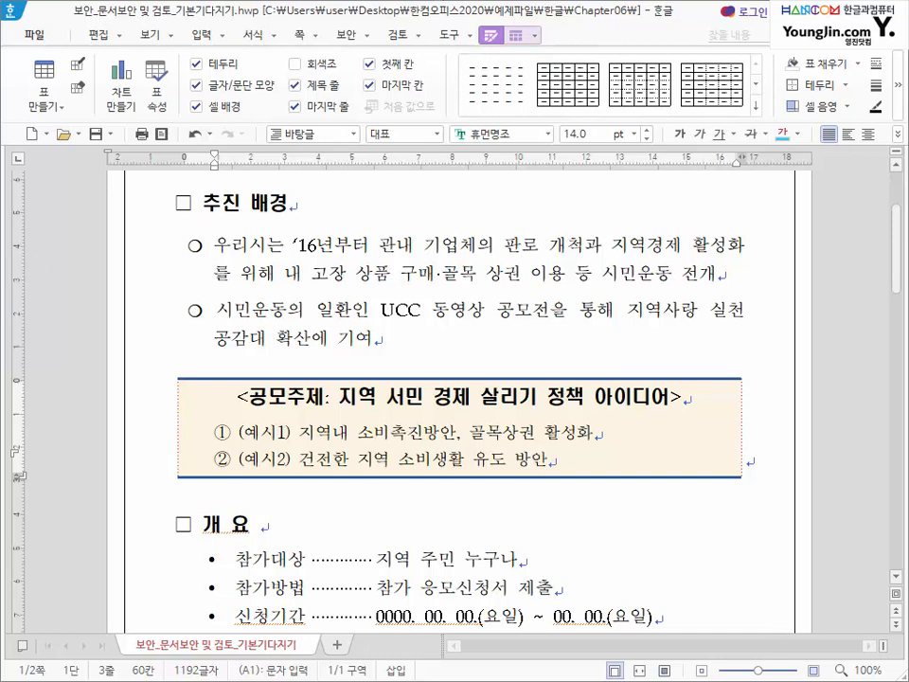
- Save the revised plan, answering 'No' to the 개인 정보 보호 prompt
click(95, 135)
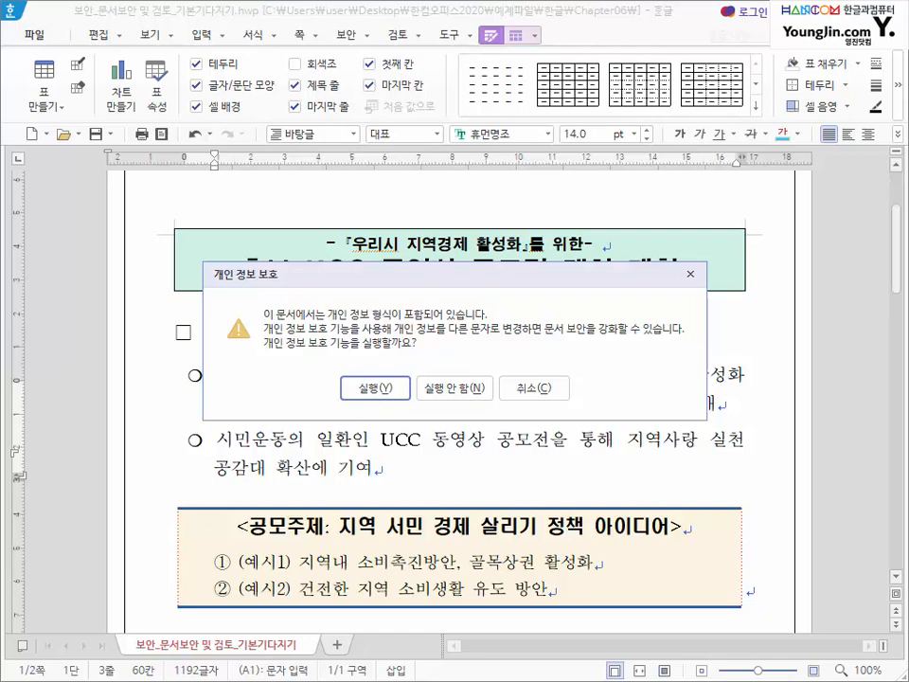
key(n)
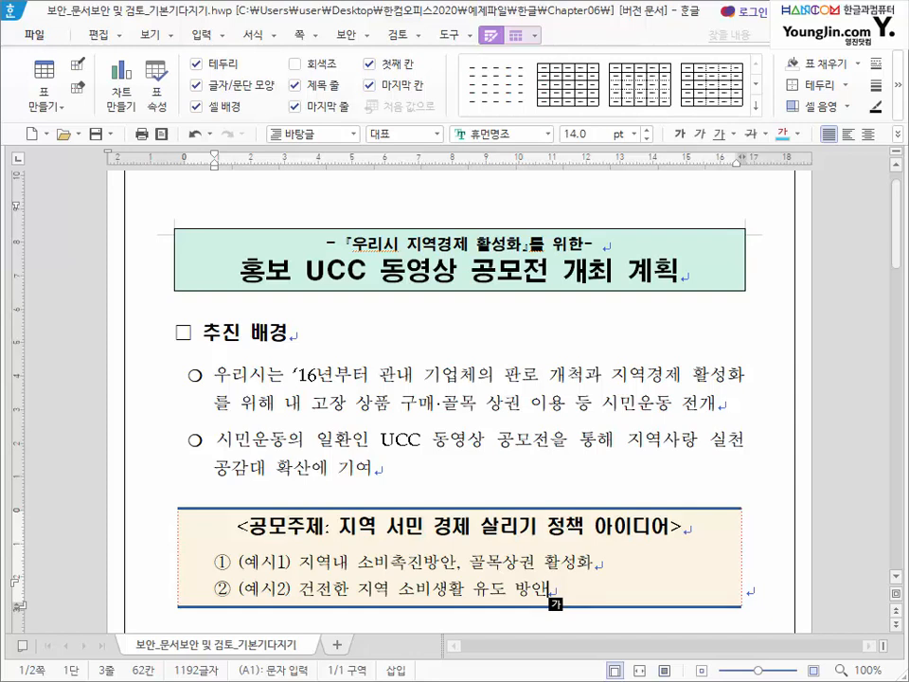
- From 검토 > 문서 이력 관리, compare version 1 '1차 주제 선정' with the current document
click(398, 34)
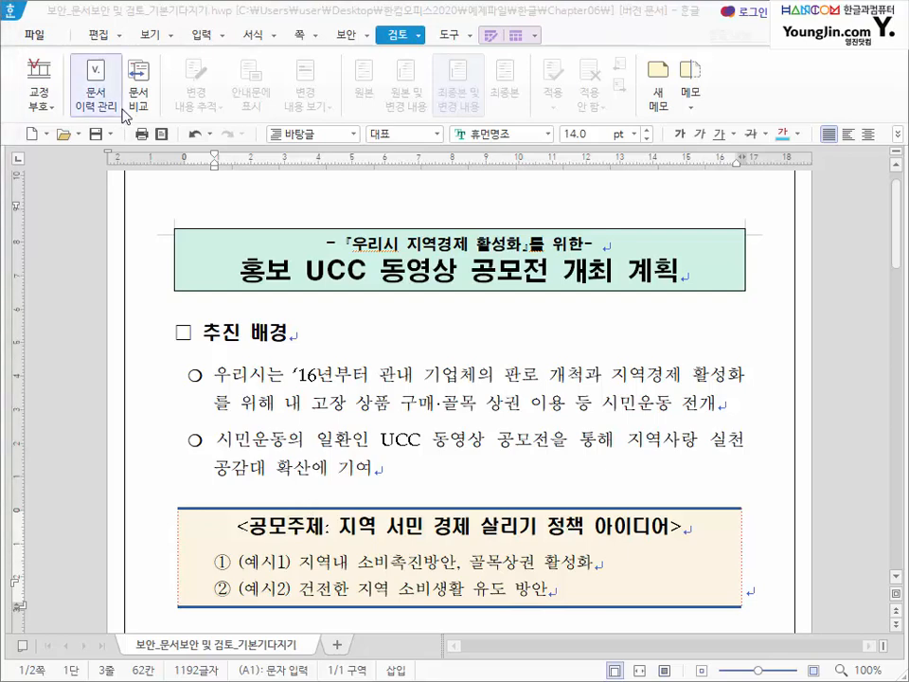
click(96, 95)
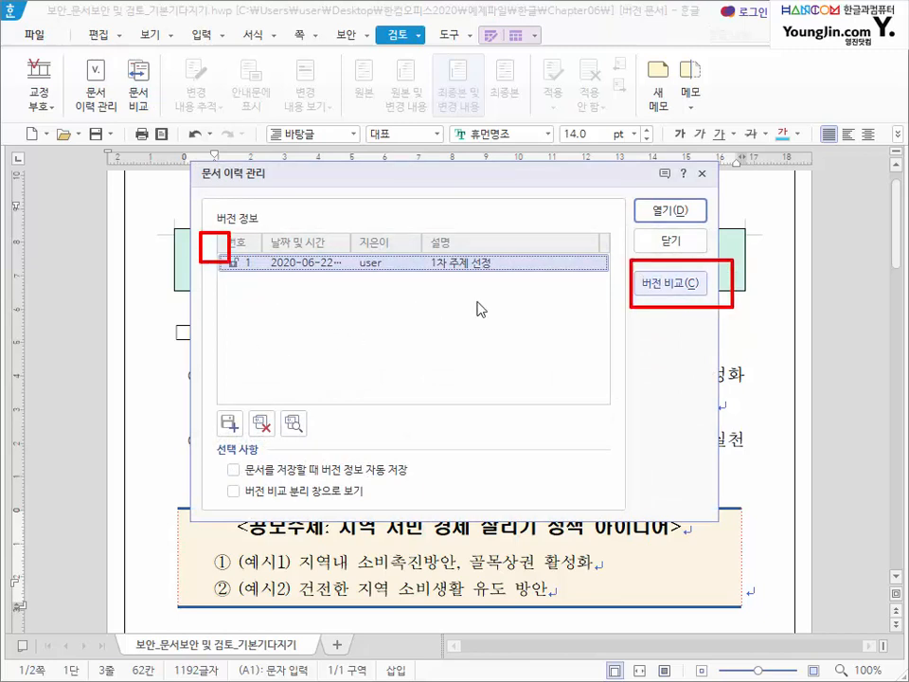
click(687, 292)
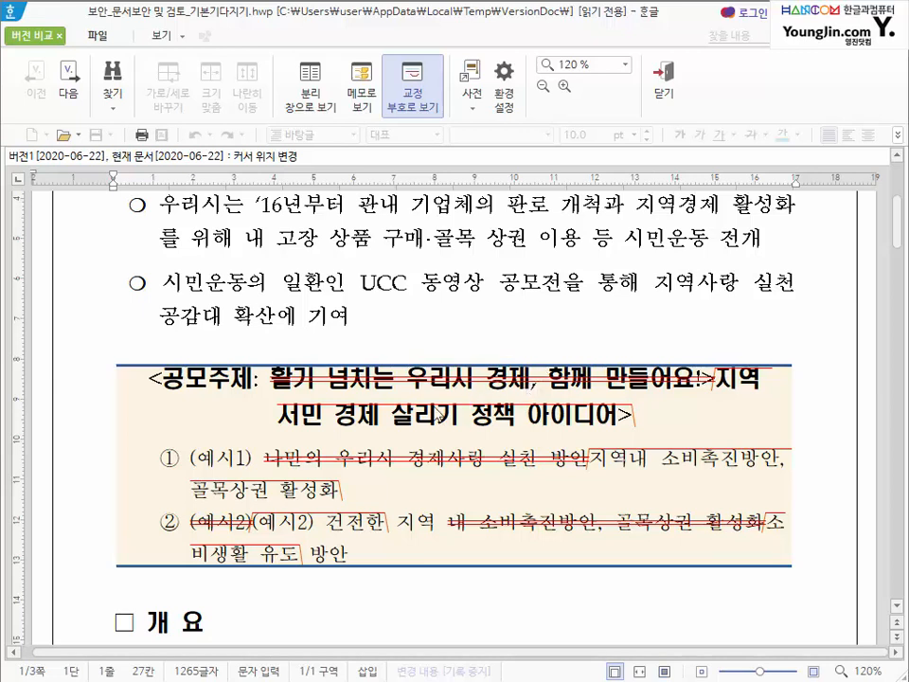
click(320, 405)
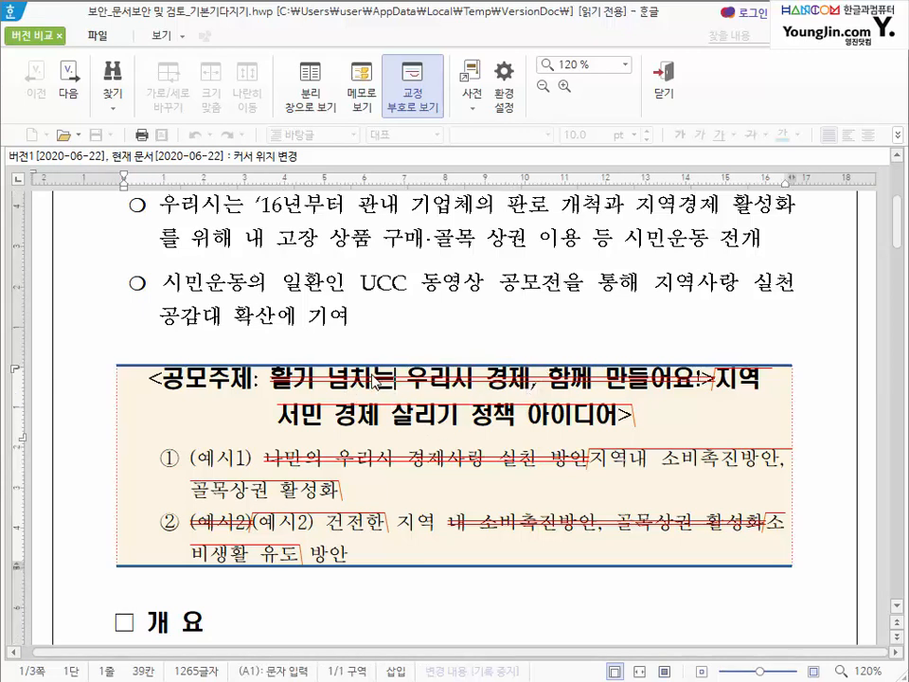
scroll(431, 544, down, 3)
scroll(431, 544, up, 2)
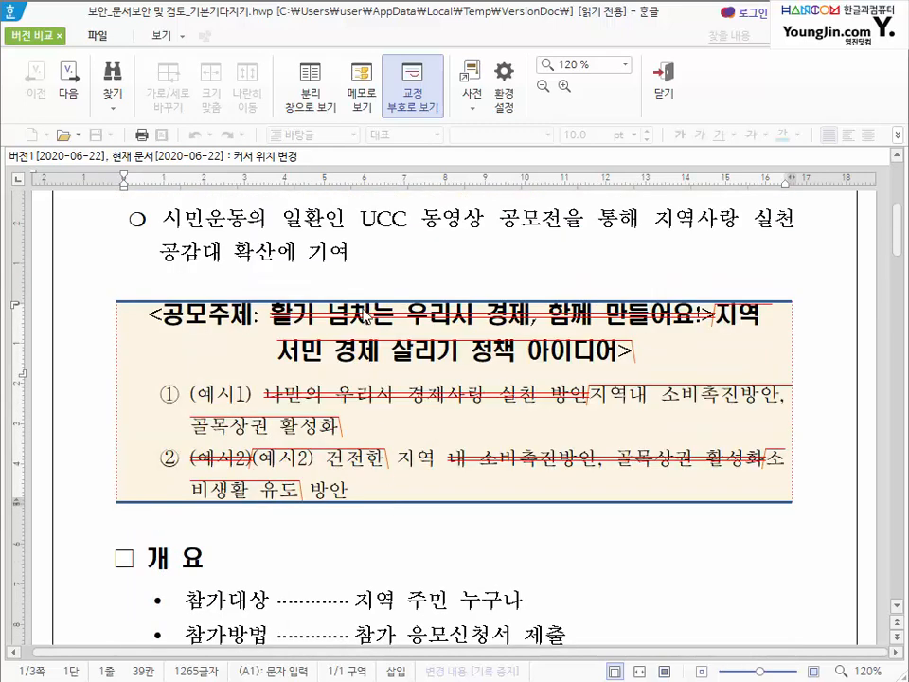
mouse_move(367, 316)
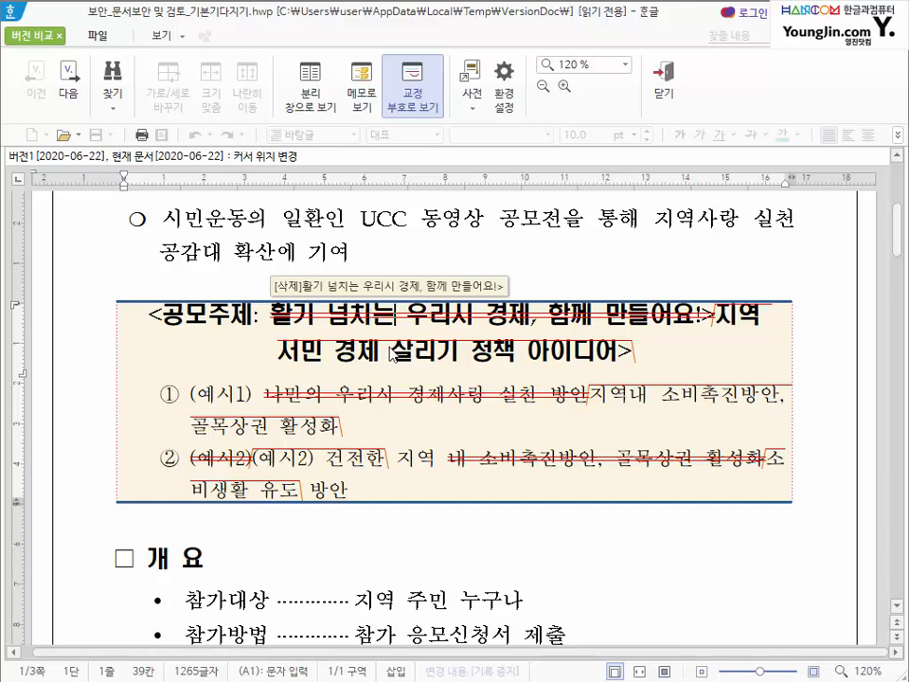
drag(266, 393, 726, 406)
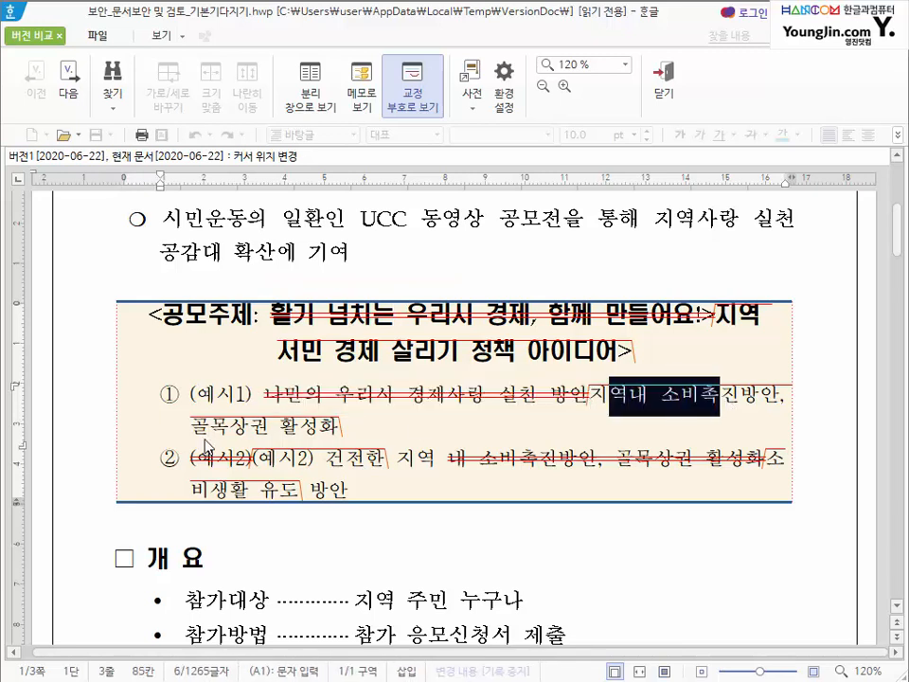
drag(210, 426, 299, 428)
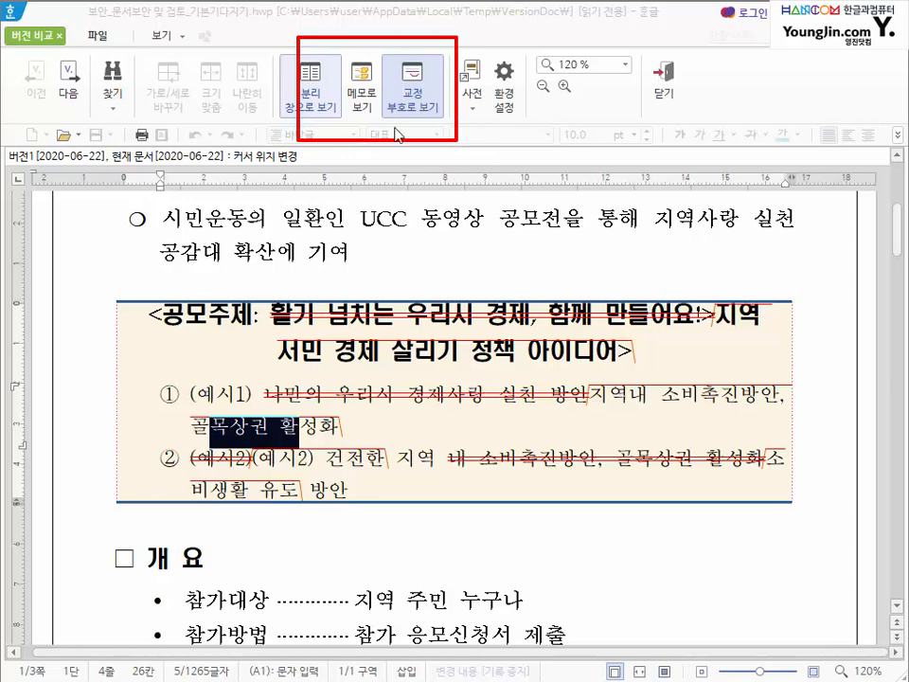
- Show the comparison's changes as margin memos, then split it into side-by-side panes
click(364, 102)
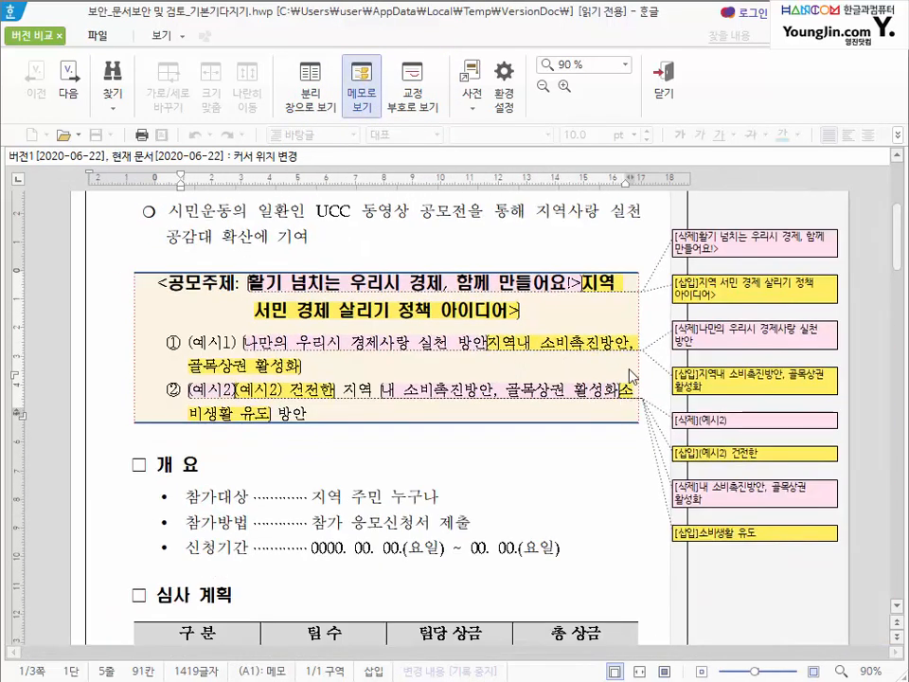
click(315, 100)
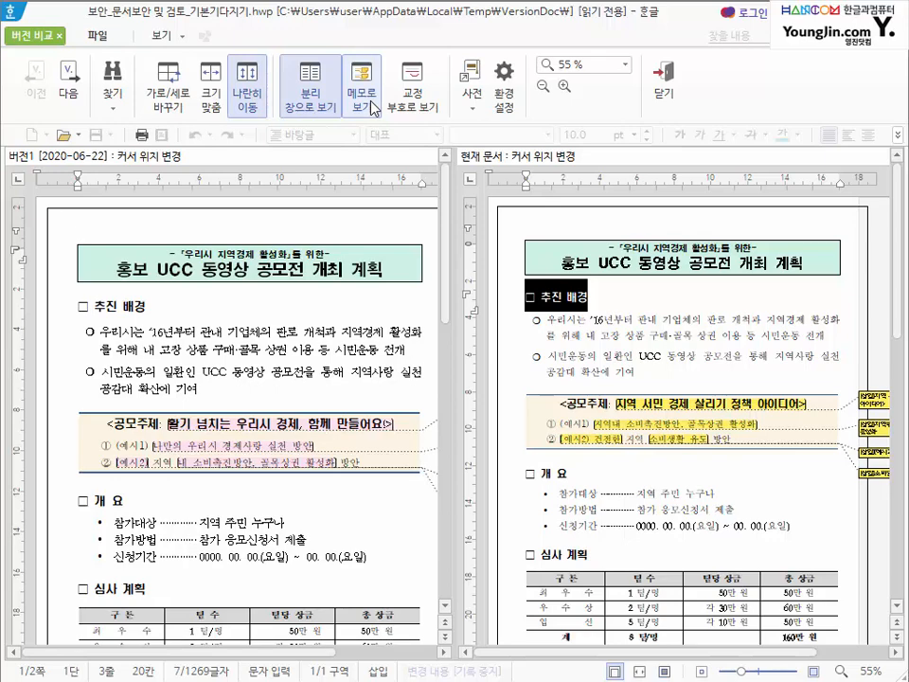
- Enable 나란히 이동 so both panes scroll together, then apply 크기 맞춤 to version 1
click(253, 103)
scroll(215, 332, down, 3)
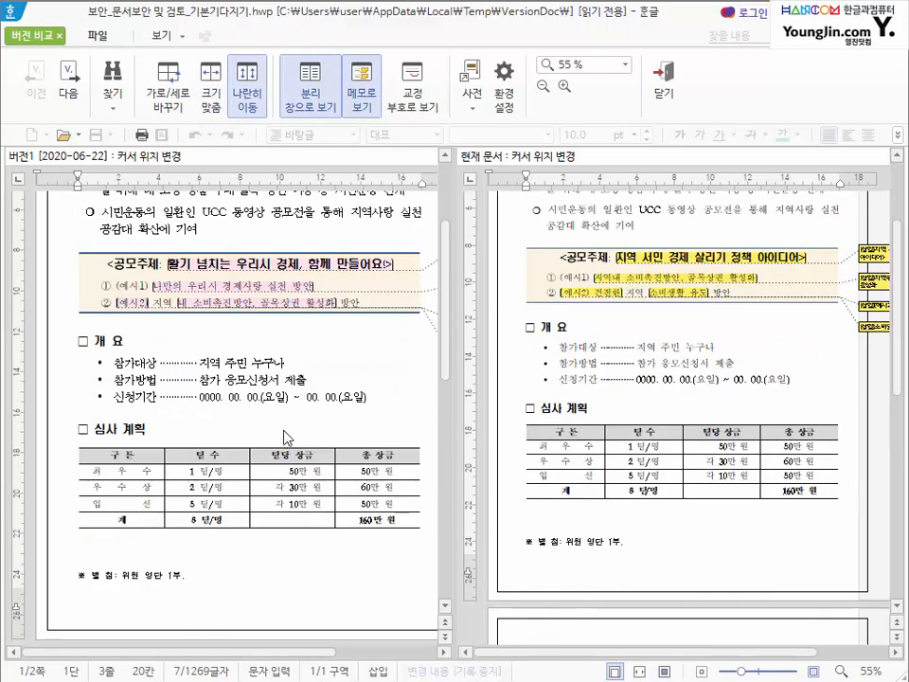
scroll(216, 321, up, 5)
scroll(215, 315, down, 1)
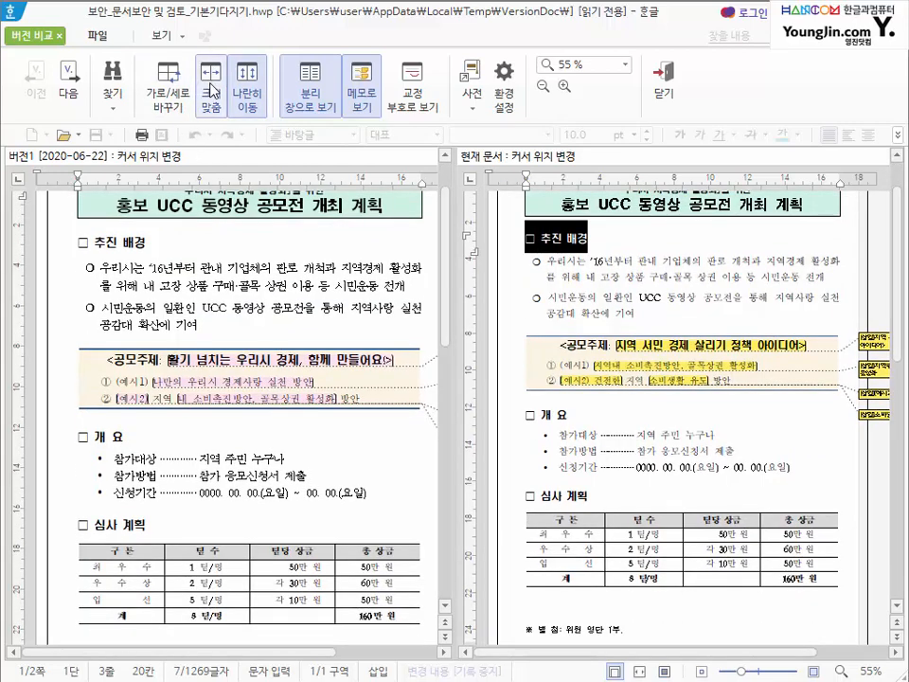
click(210, 90)
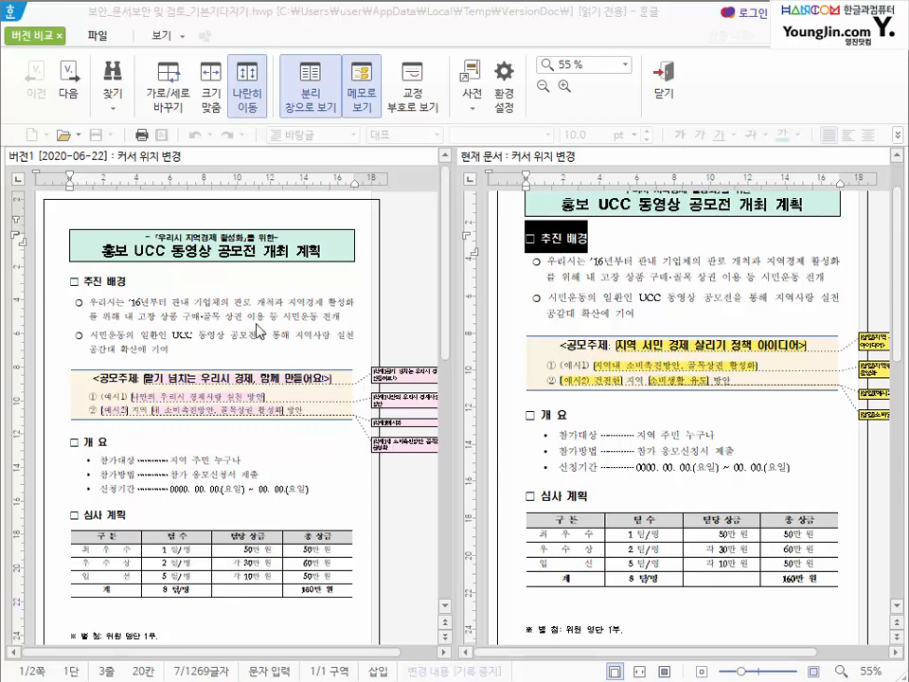
- Close the version comparison, review the revised plan, and dismiss the reopened 문서 이력 관리 window
click(666, 74)
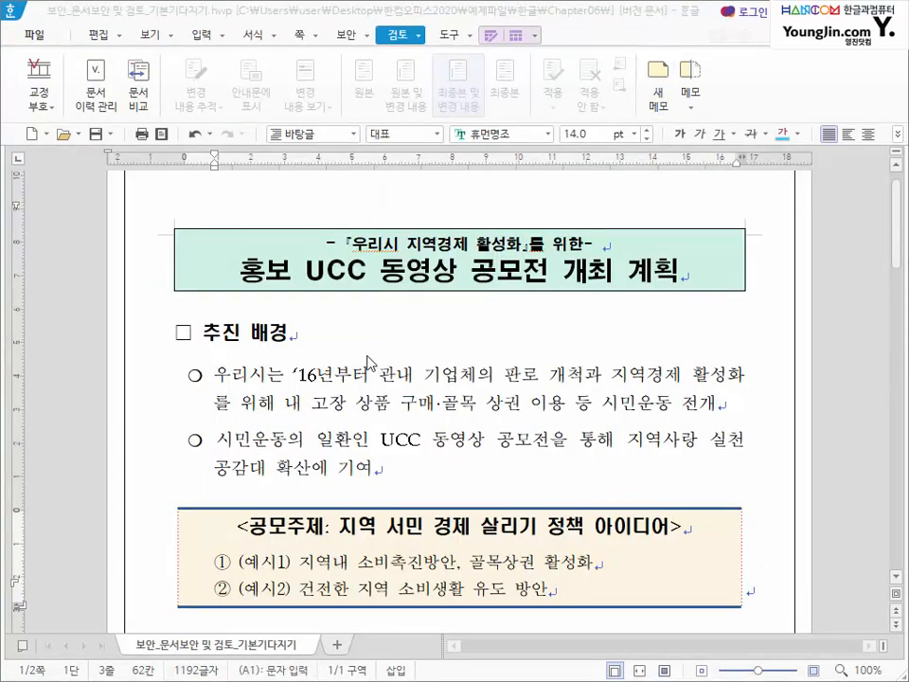
scroll(360, 345, down, 2)
scroll(348, 354, down, 7)
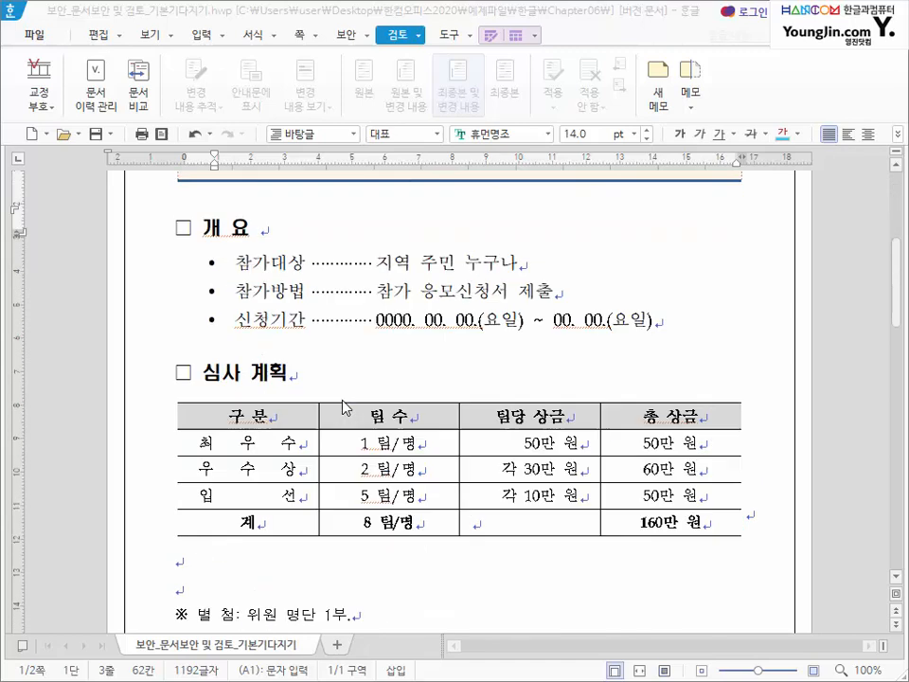
scroll(347, 350, up, 7)
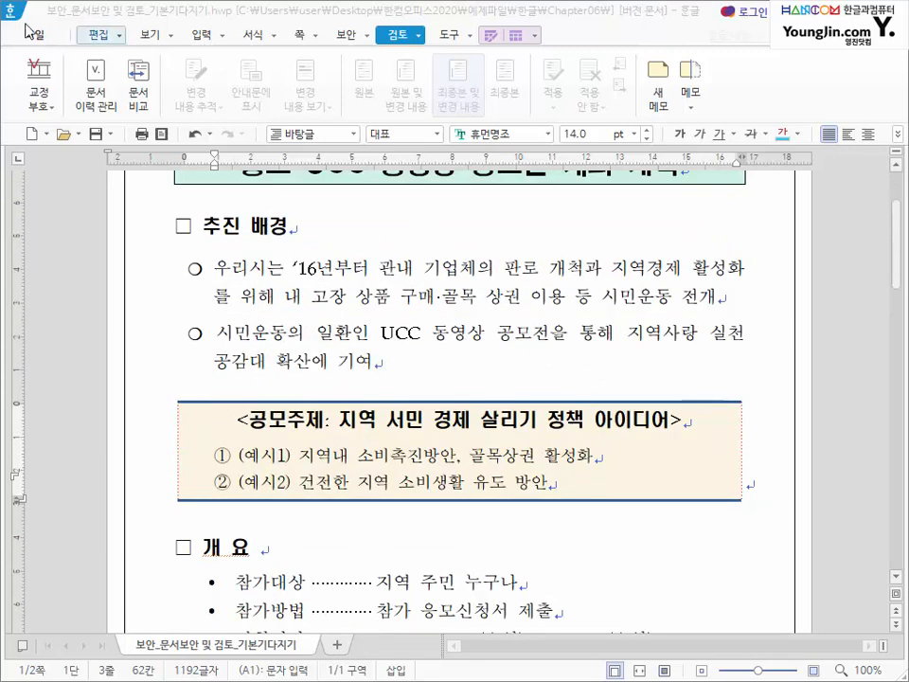
click(100, 96)
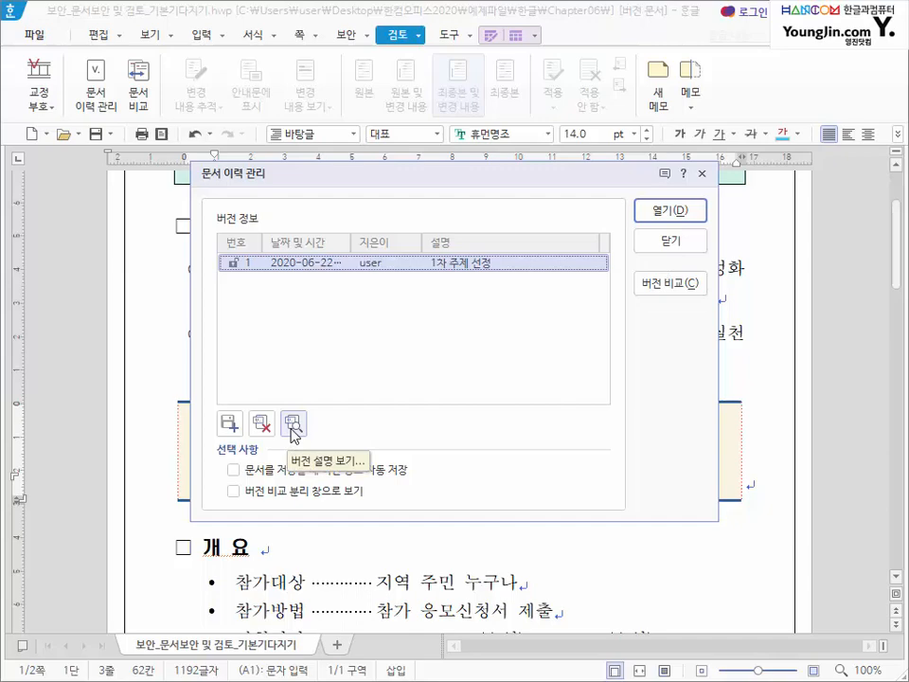
click(670, 240)
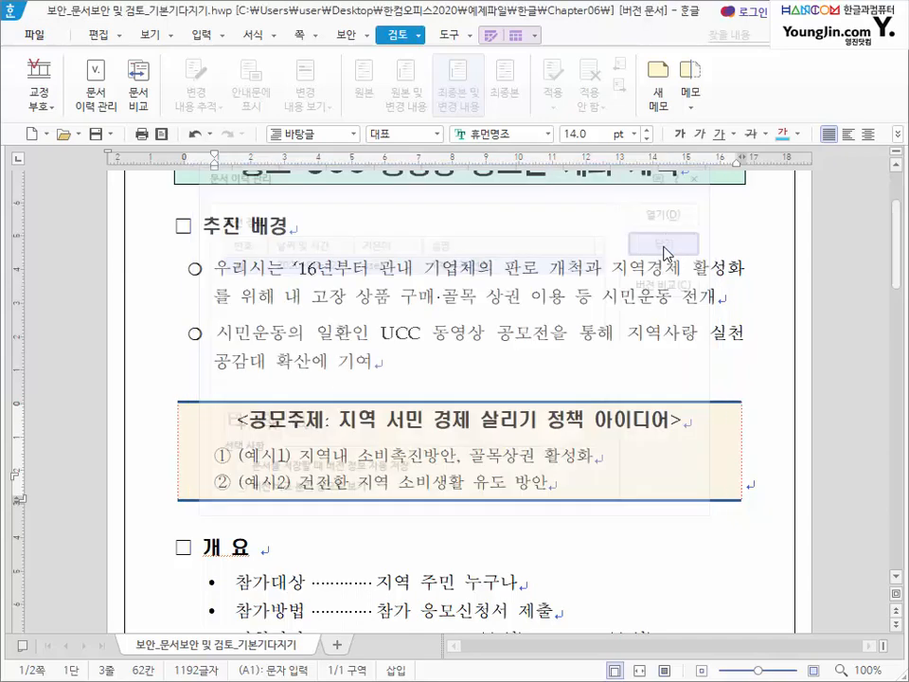